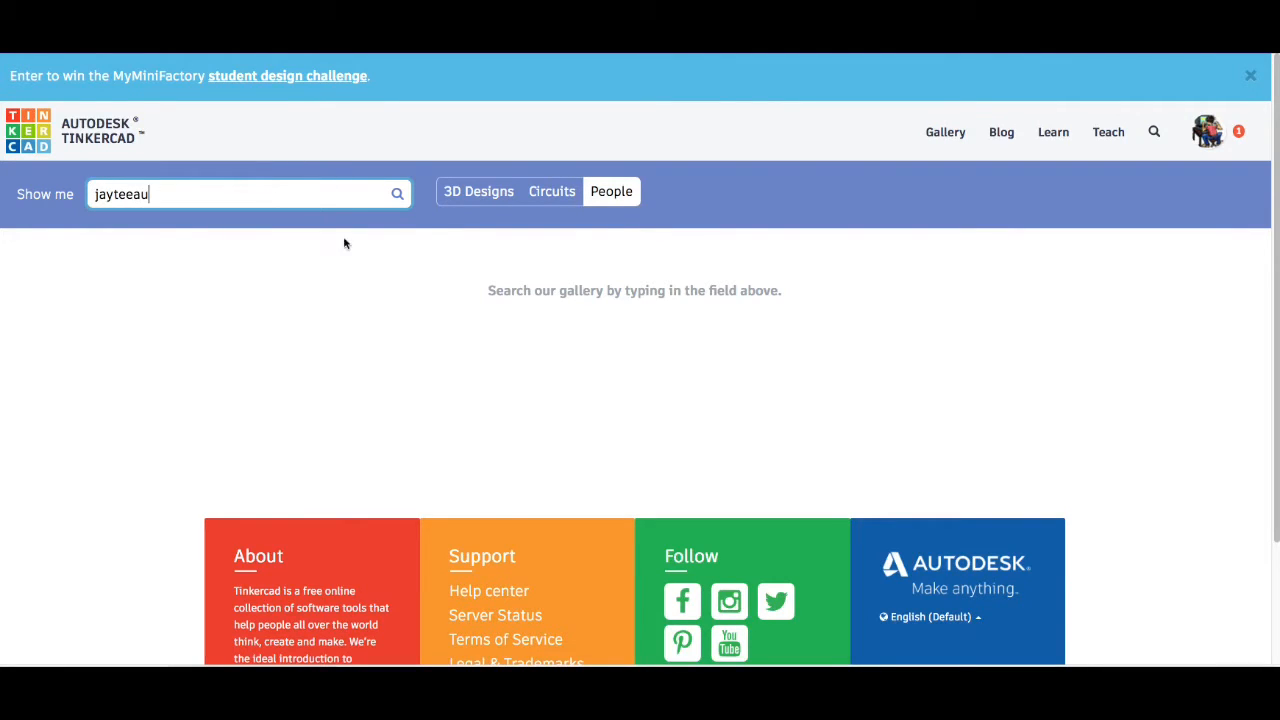
pyautogui.click(397, 194)
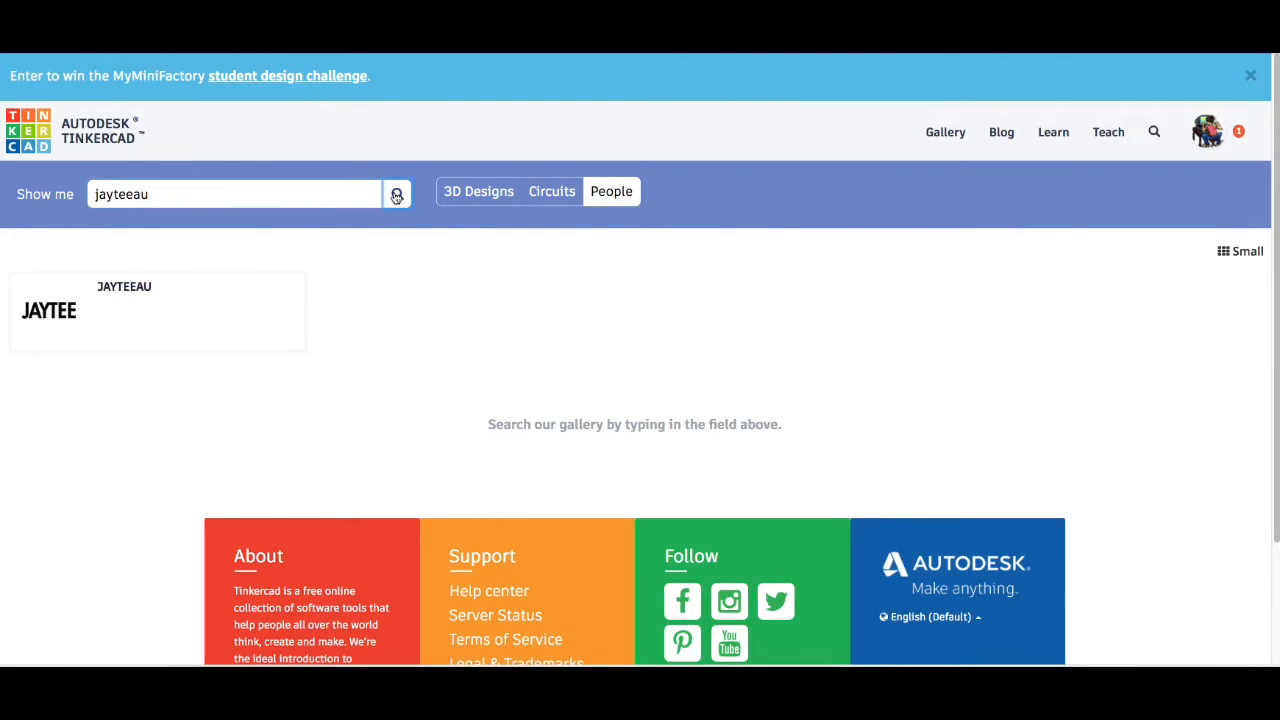
pyautogui.click(97, 310)
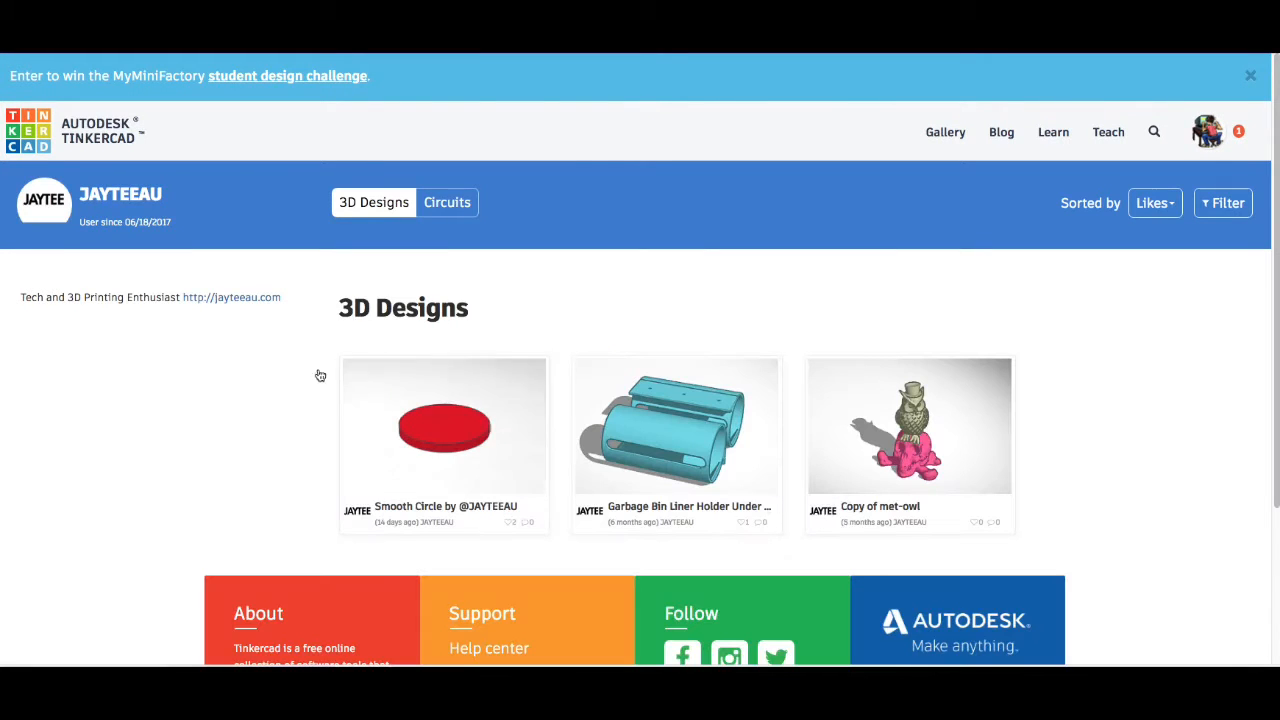
pyautogui.click(444, 479)
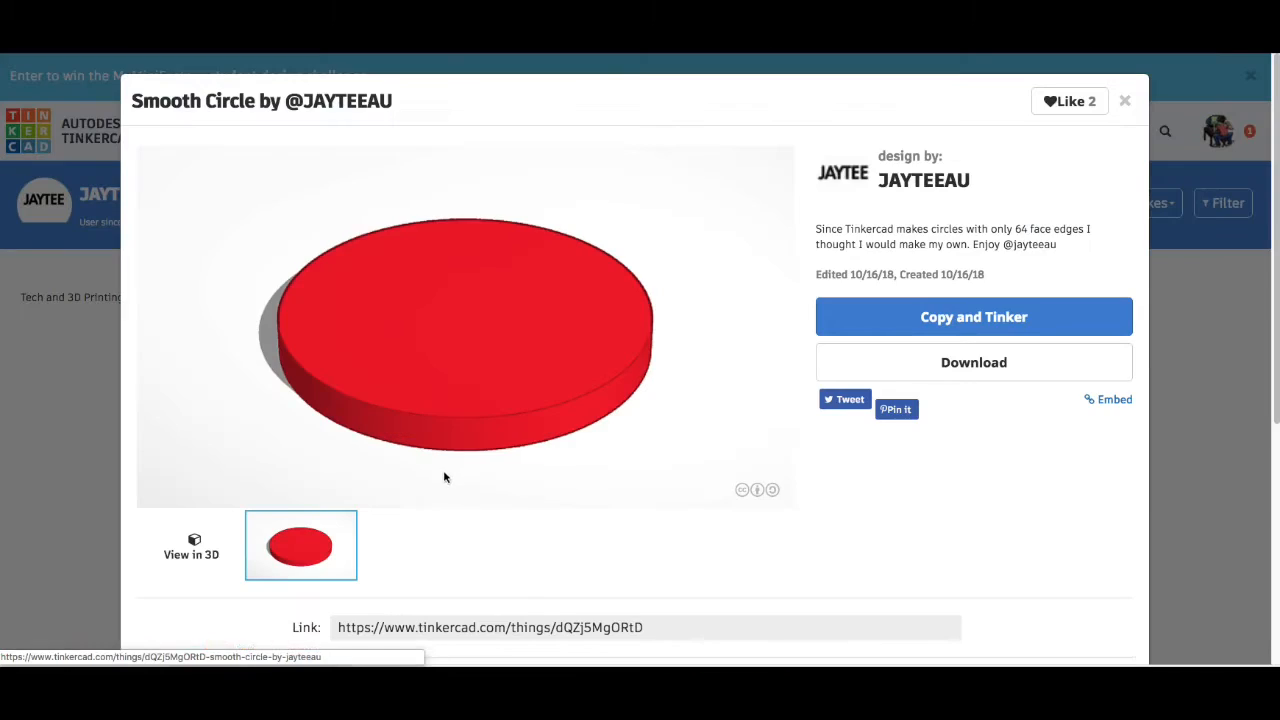
pyautogui.click(937, 318)
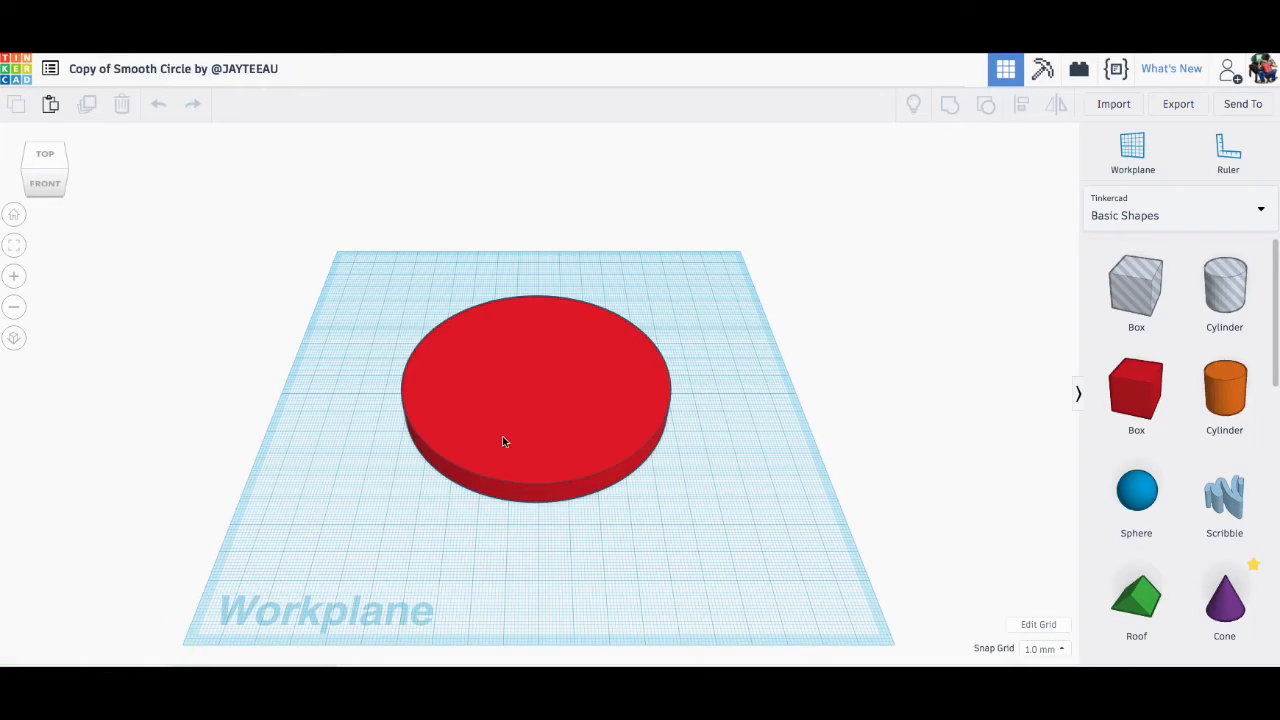
# Move the red disc about 48 mm to the left on the workplane to free up space beside it.
pyautogui.moveTo(503, 442); pyautogui.dragTo(392, 420)
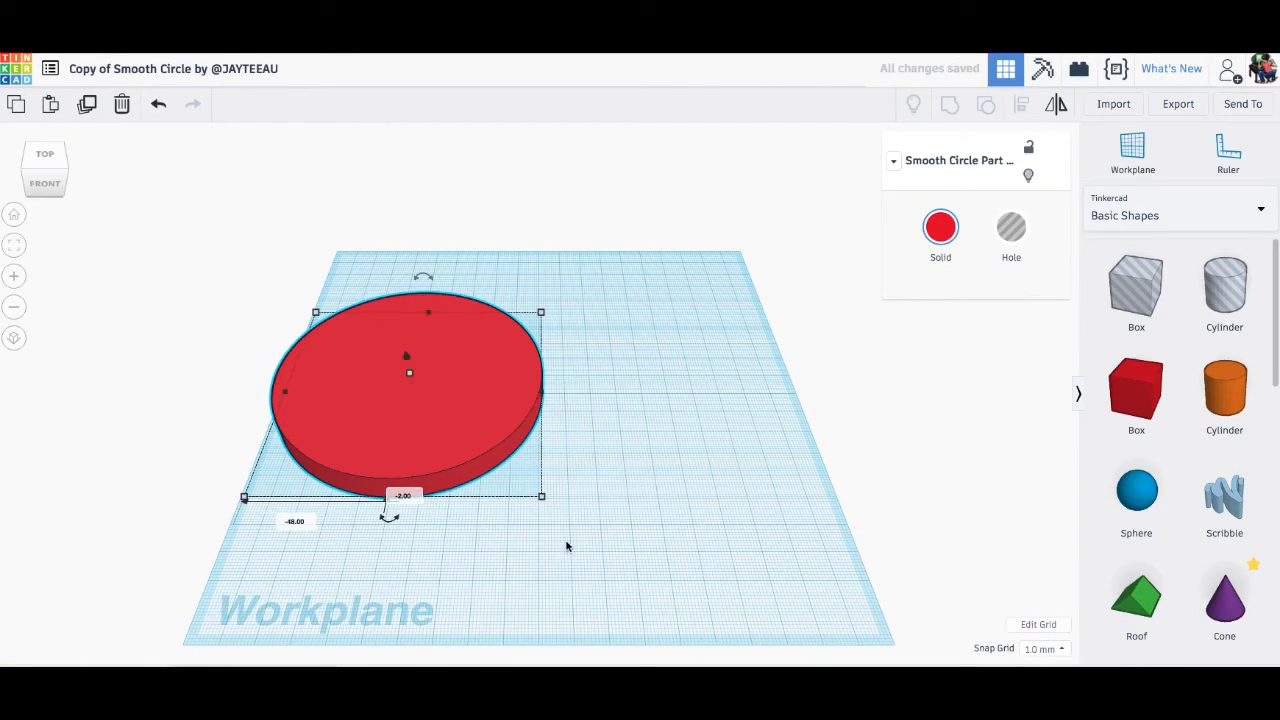
pyautogui.moveTo(566, 546); pyautogui.dragTo(534, 509, button='right')
pyautogui.scroll(5, 534, 512)
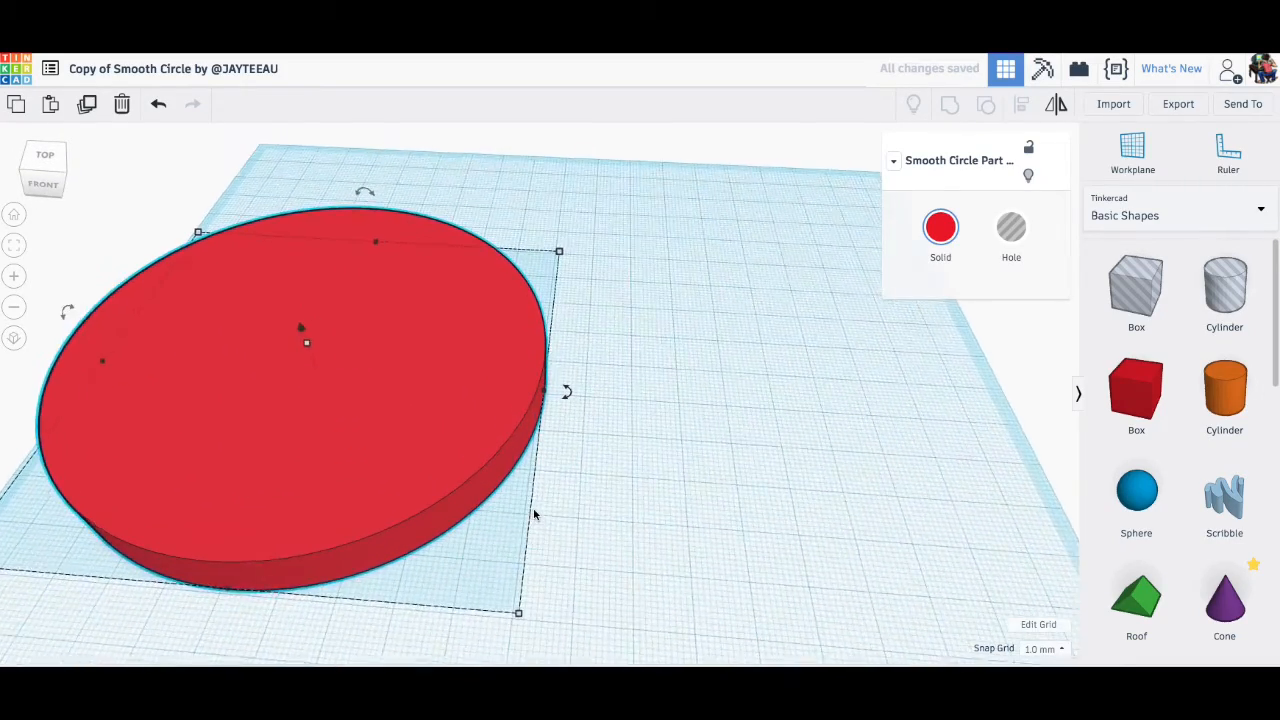
pyautogui.scroll(2, 534, 514)
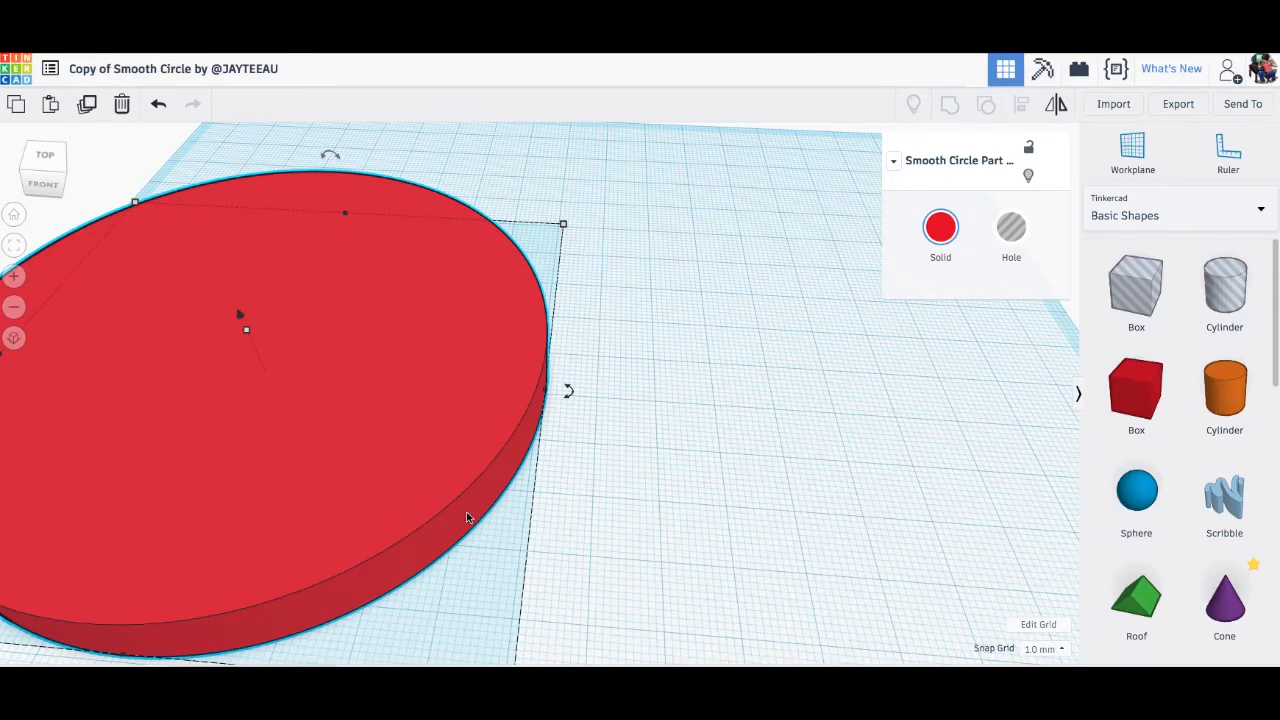
pyautogui.scroll(-2, 814, 450)
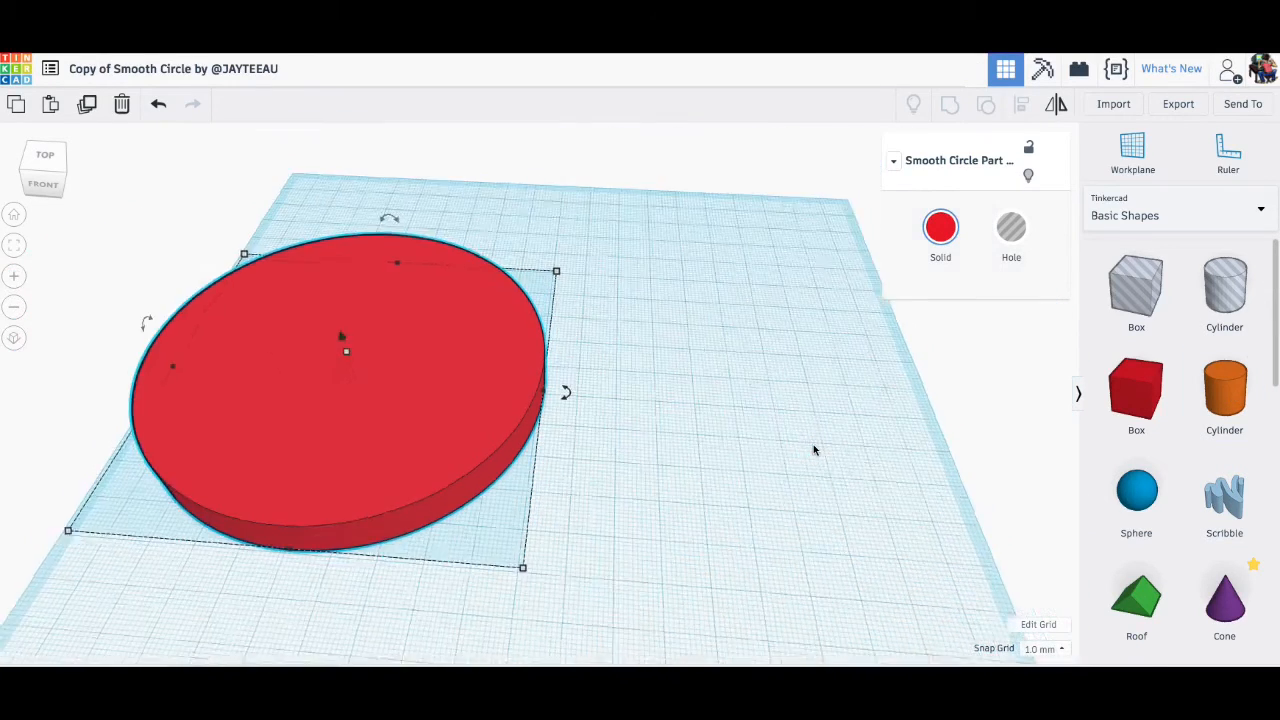
pyautogui.scroll(-2, 502, 533)
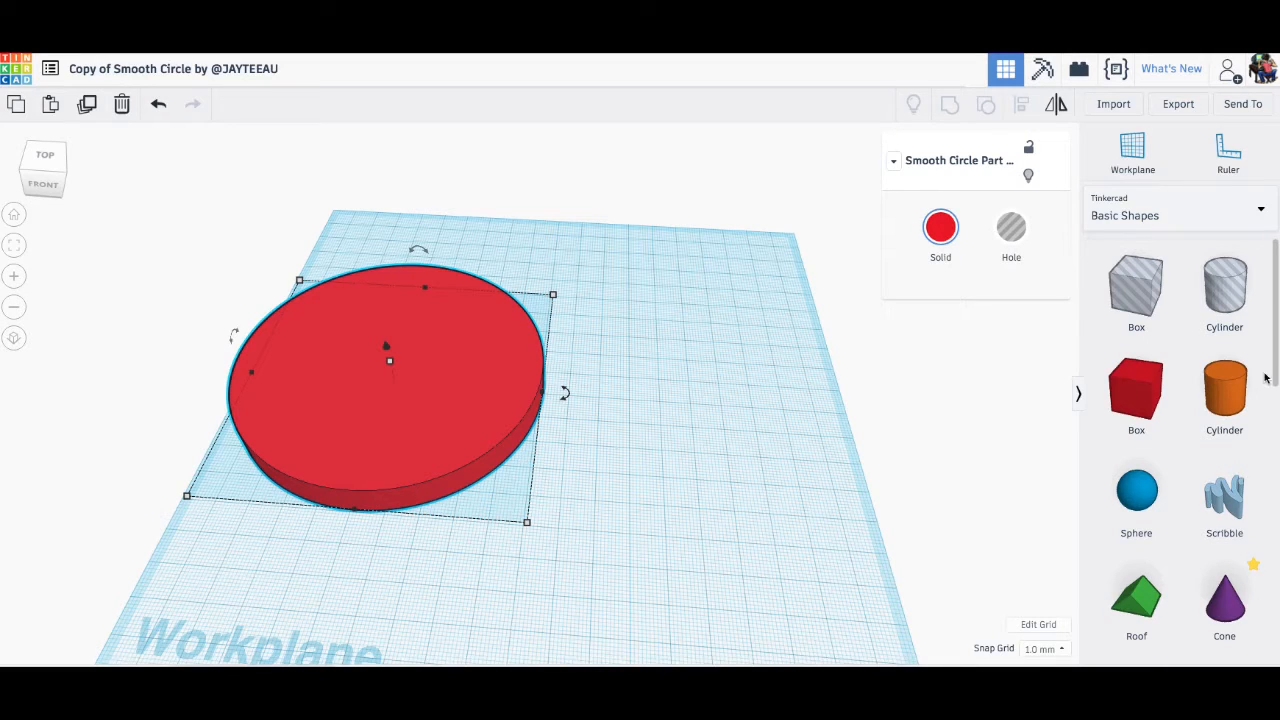
# Add a solid basic cylinder to the right of the red disc and place the ruler at the workplane's front-left corner.
pyautogui.moveTo(1225, 390); pyautogui.dragTo(694, 416)
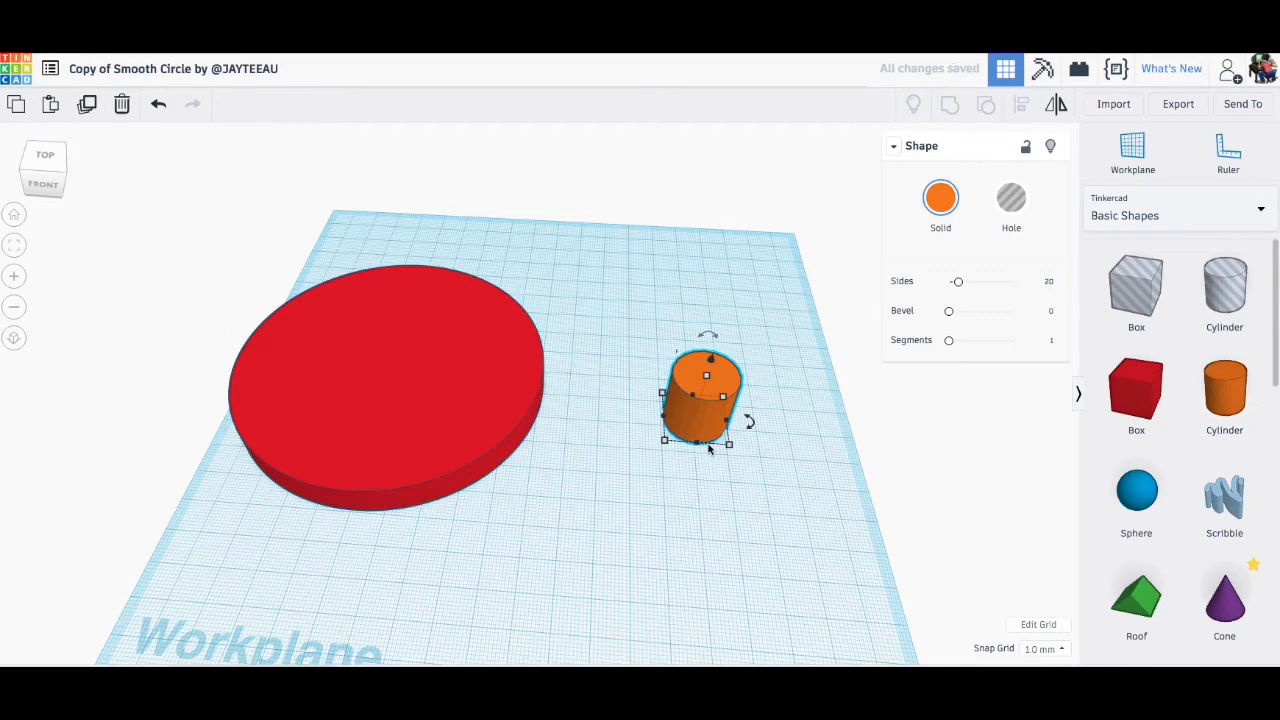
pyautogui.click(1226, 155)
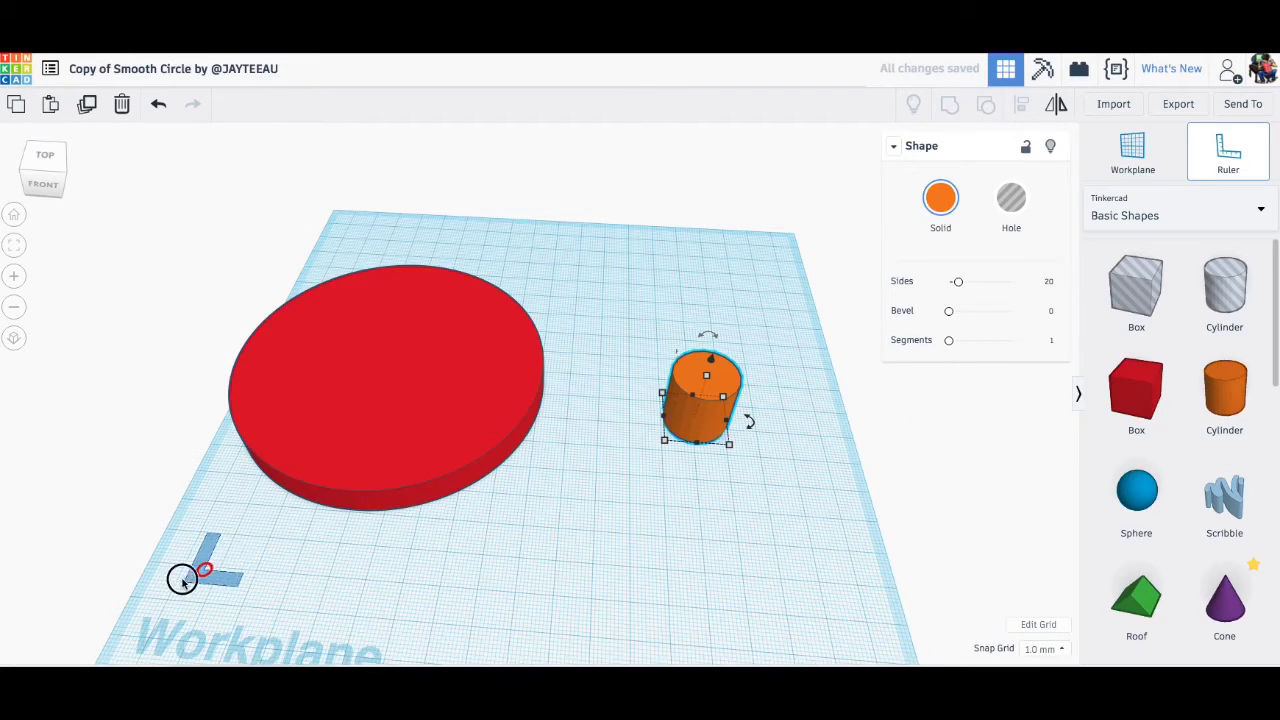
pyautogui.click(122, 619)
# Size the orange cylinder to 100 mm wide, 100 mm long and 5 mm high, and move it right beside the red disc.
pyautogui.click(702, 488)
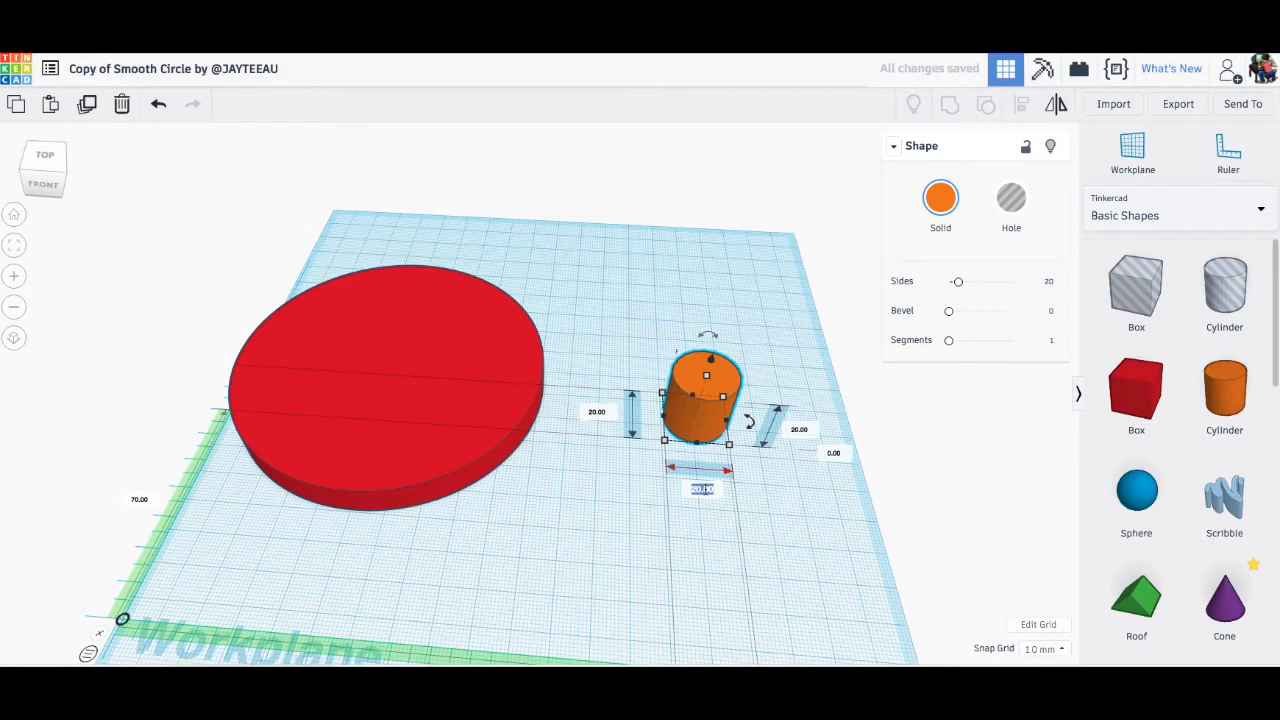
pyautogui.write('1')
pyautogui.click(590, 411)
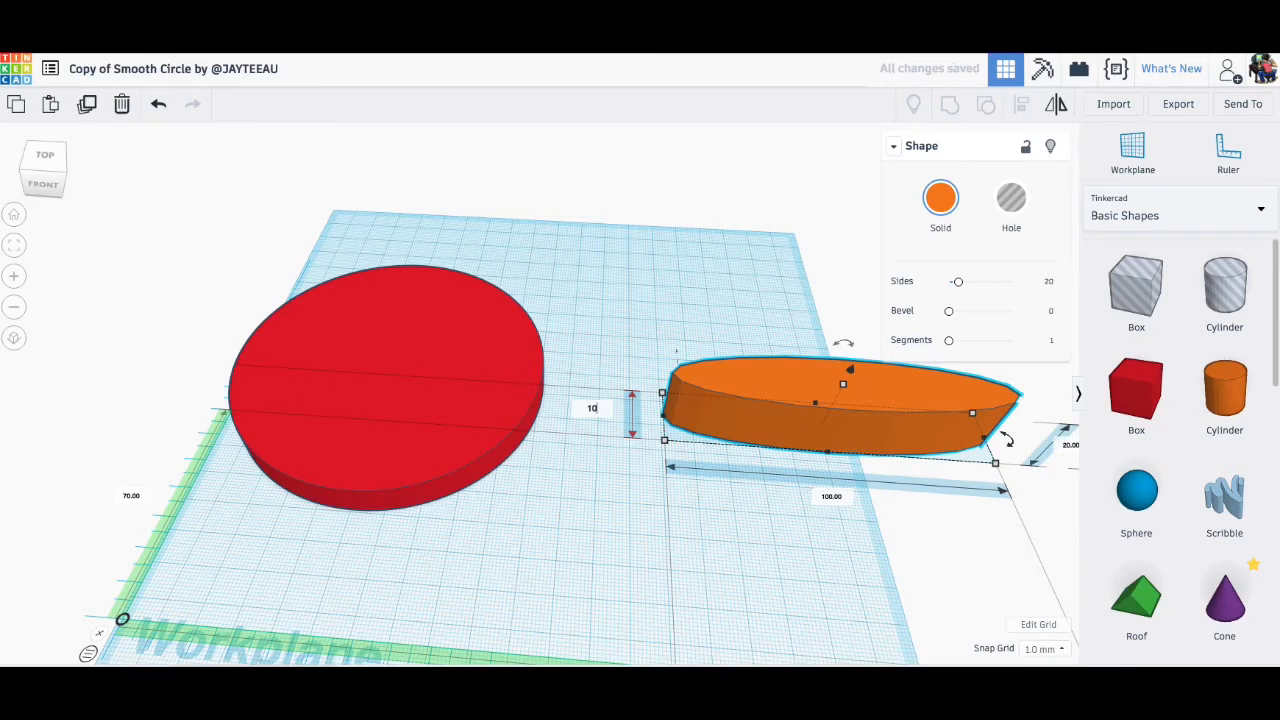
pyautogui.press('Return')
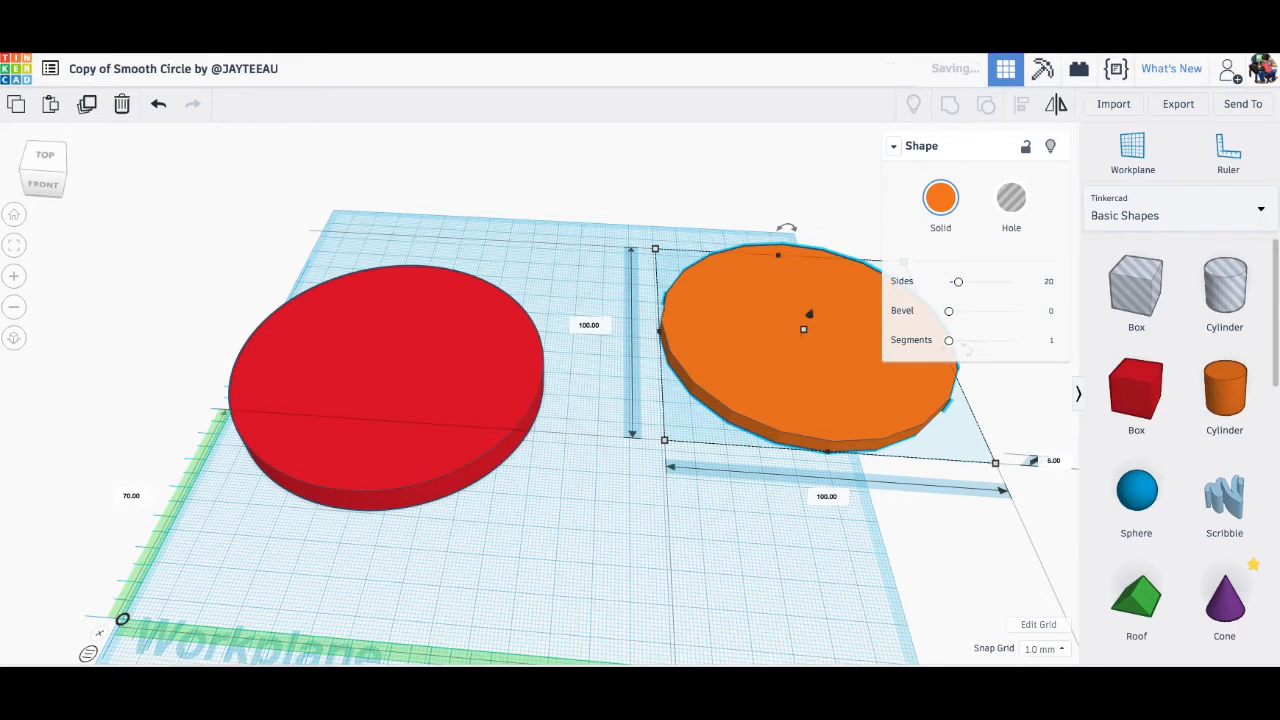
pyautogui.moveTo(860, 391); pyautogui.dragTo(749, 457)
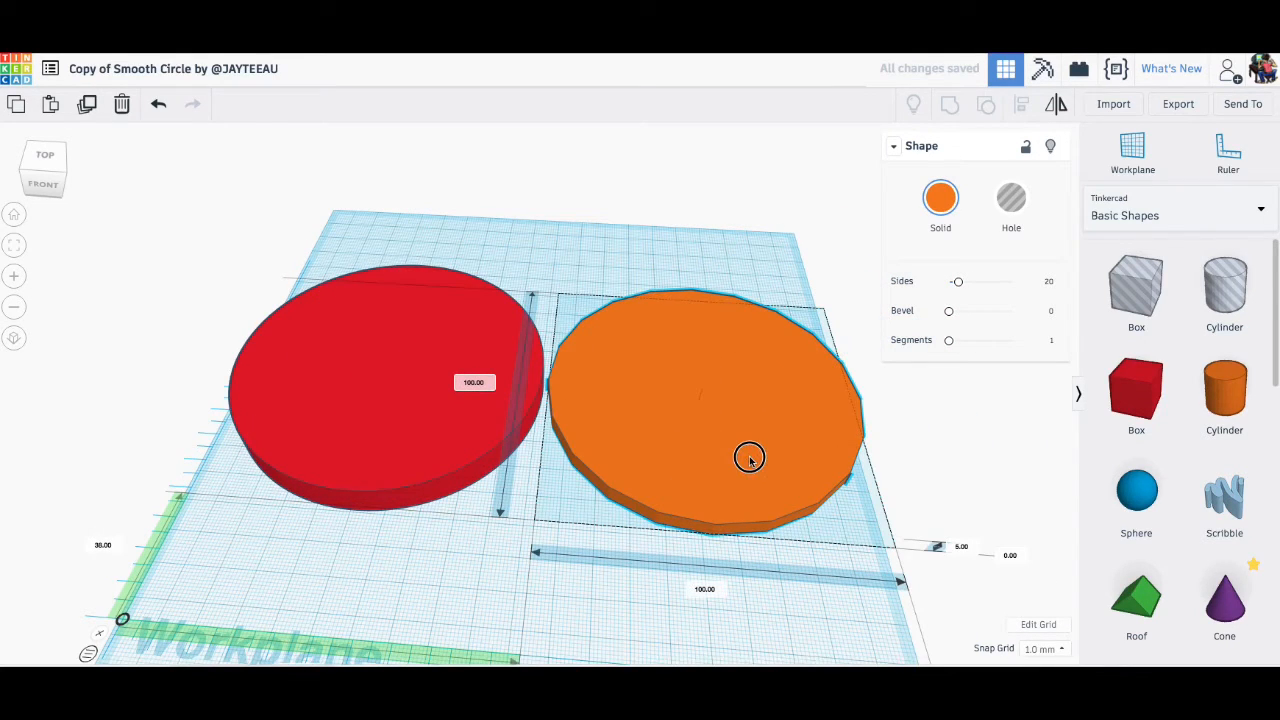
# Check the red disc's dimensions, then set the orange cylinder's height to 10 mm and its sides to 64.
pyautogui.click(473, 434)
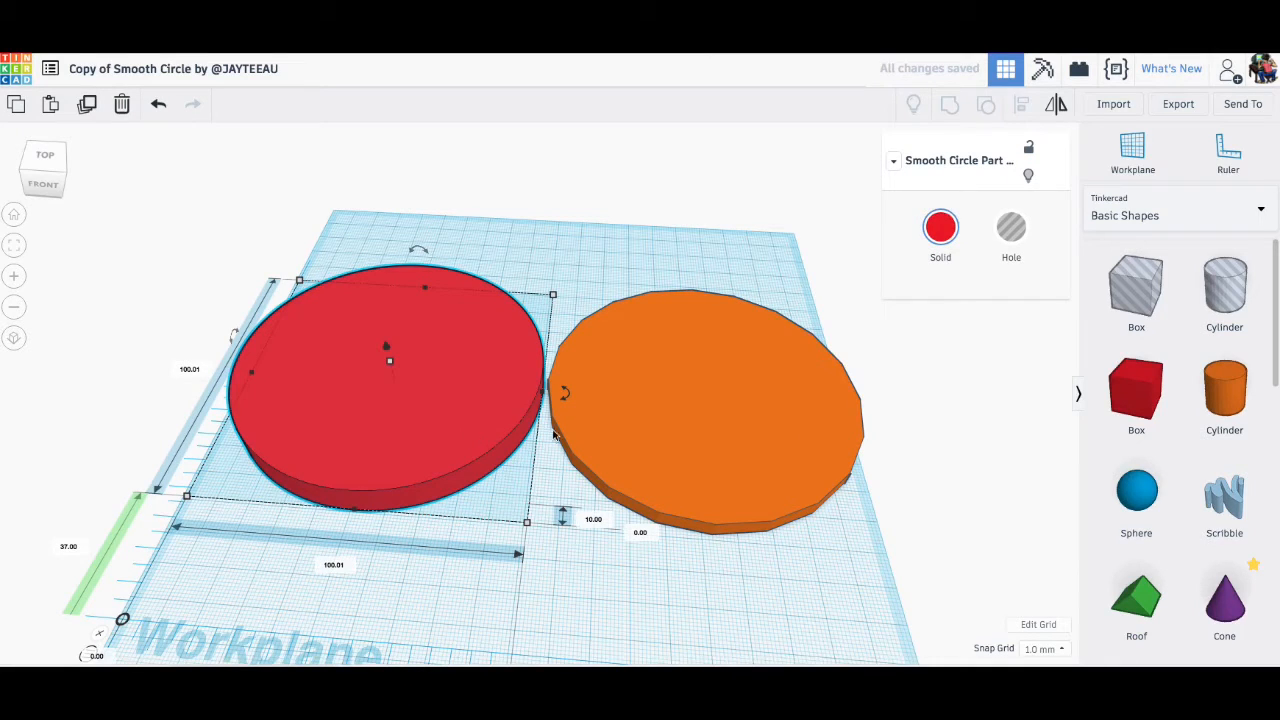
pyautogui.click(843, 425)
pyautogui.click(963, 551)
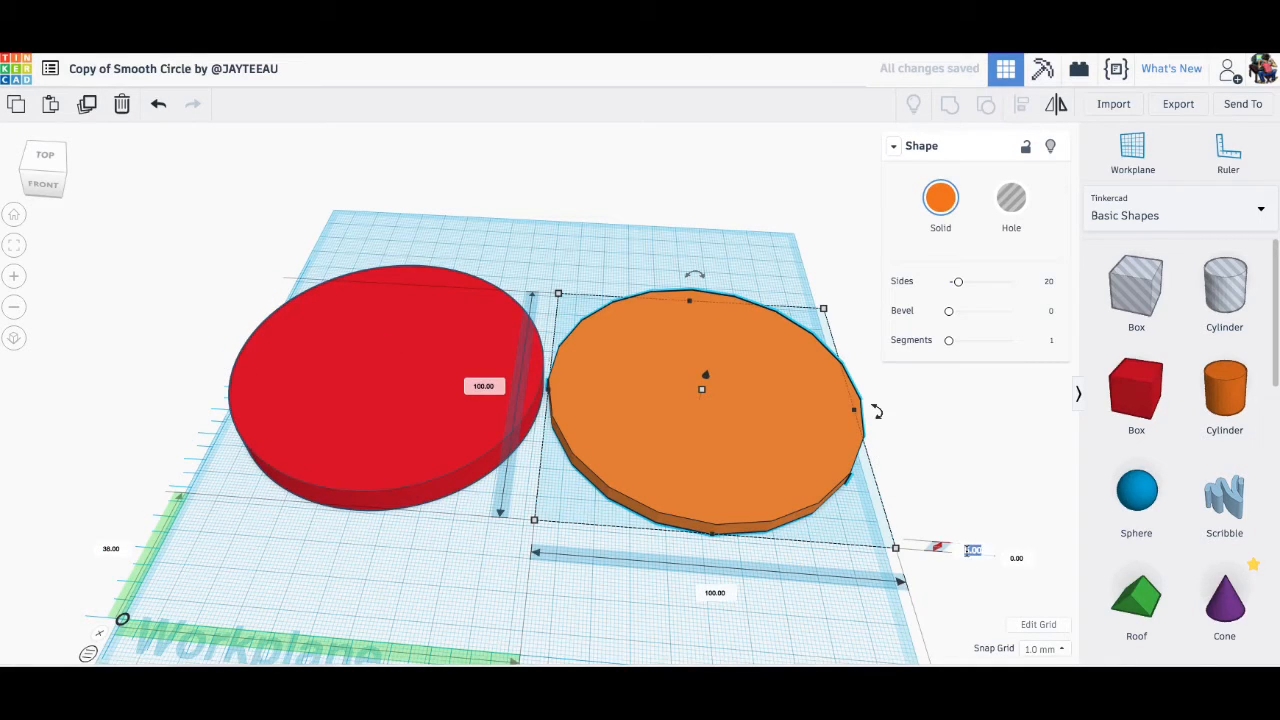
pyautogui.write('10')
pyautogui.press('Return')
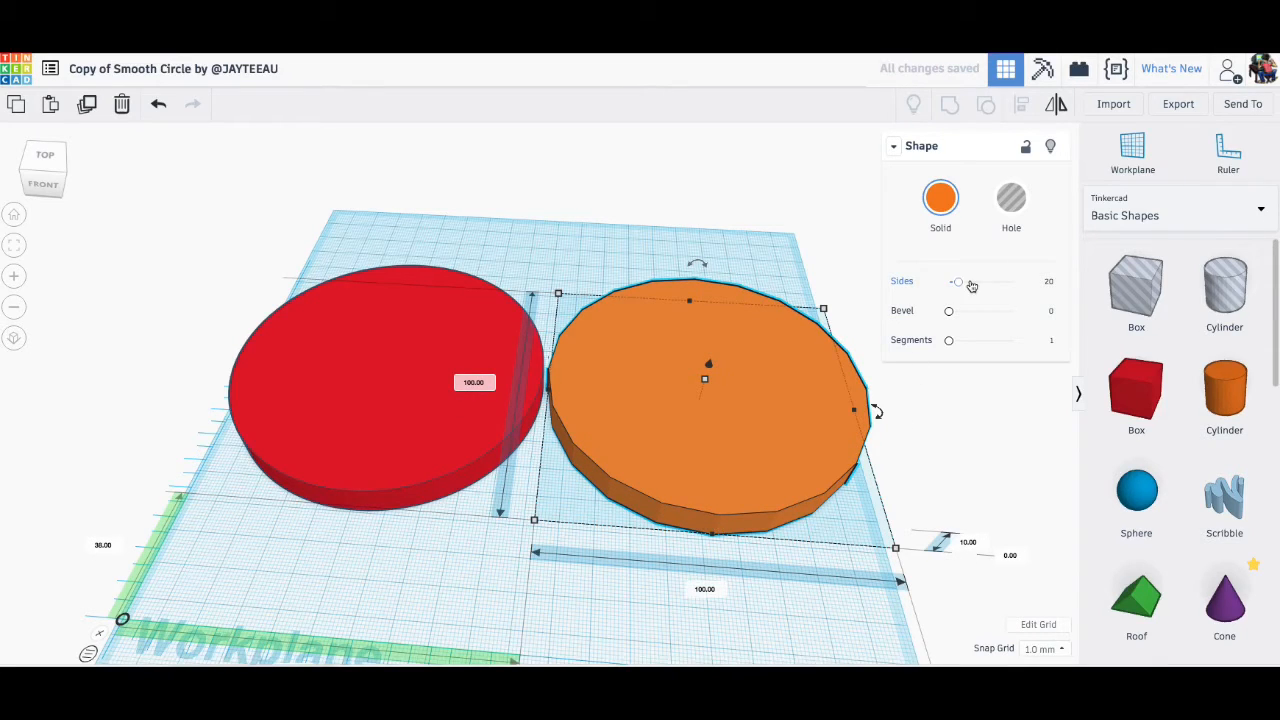
pyautogui.moveTo(959, 284); pyautogui.dragTo(1046, 283)
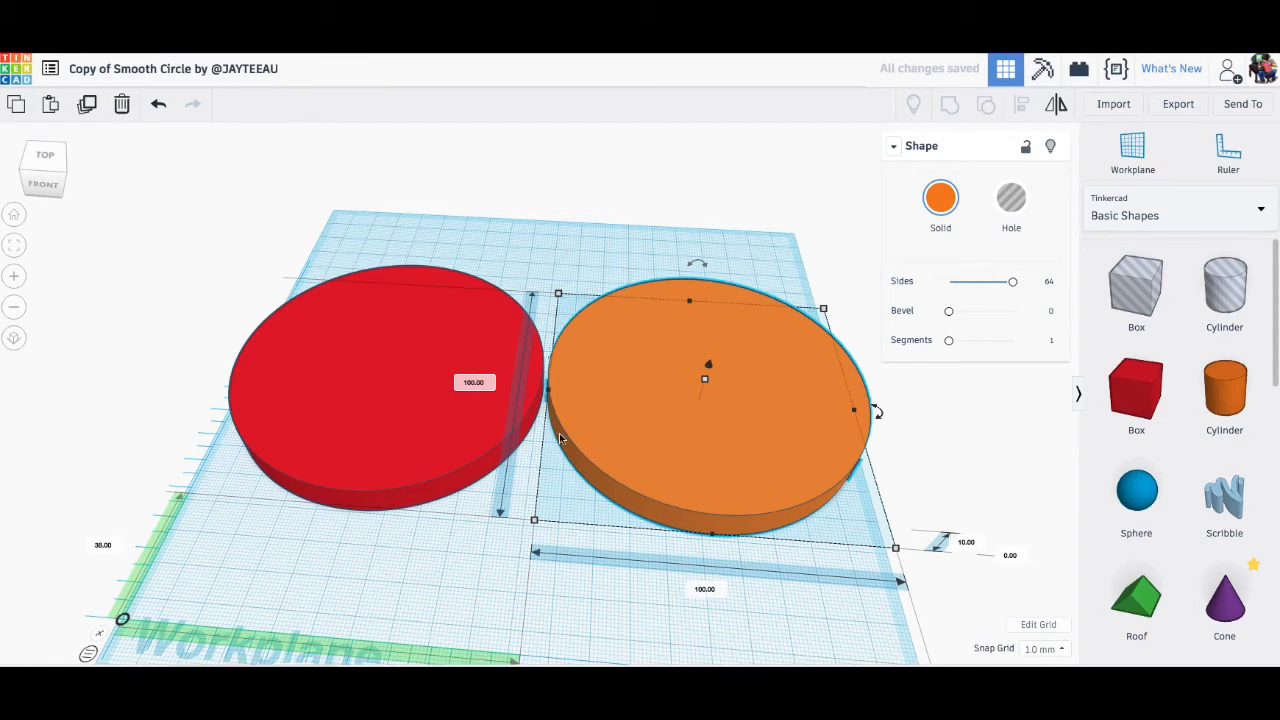
# Compare the edges of the two discs up close, then delete the orange one.
pyautogui.scroll(10, 600, 480)
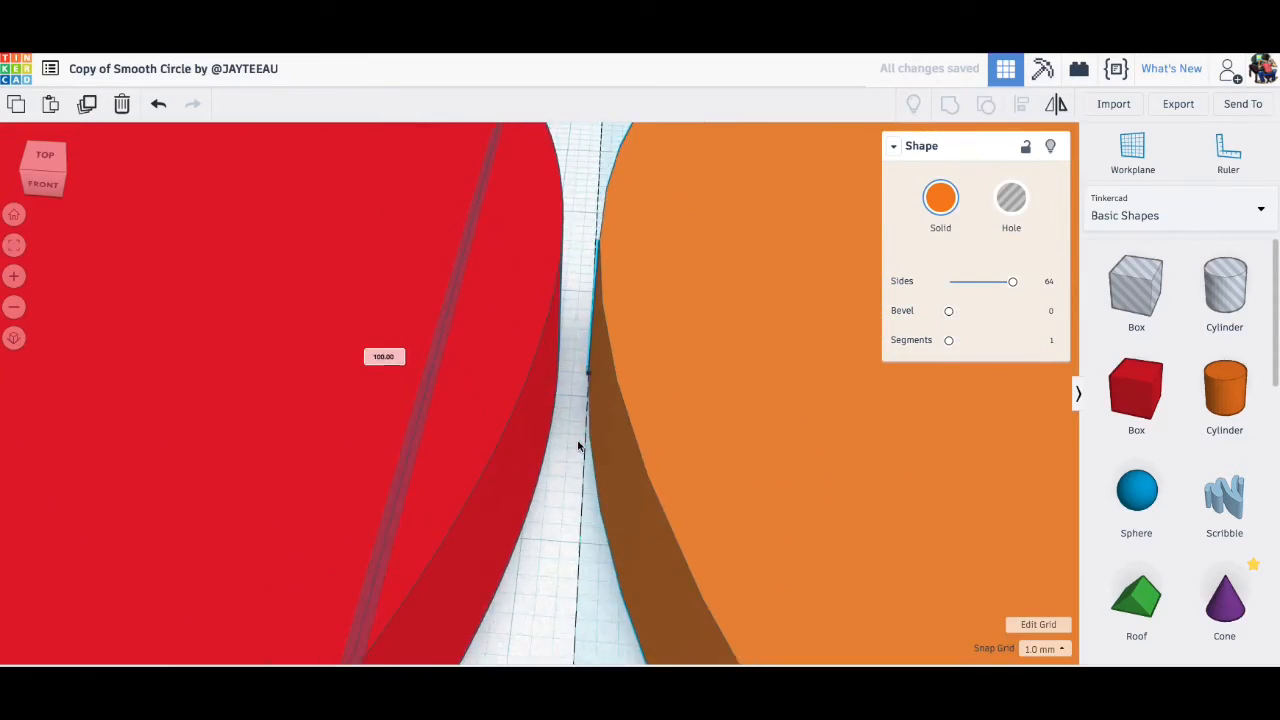
pyautogui.moveTo(609, 517); pyautogui.dragTo(646, 506, button='right')
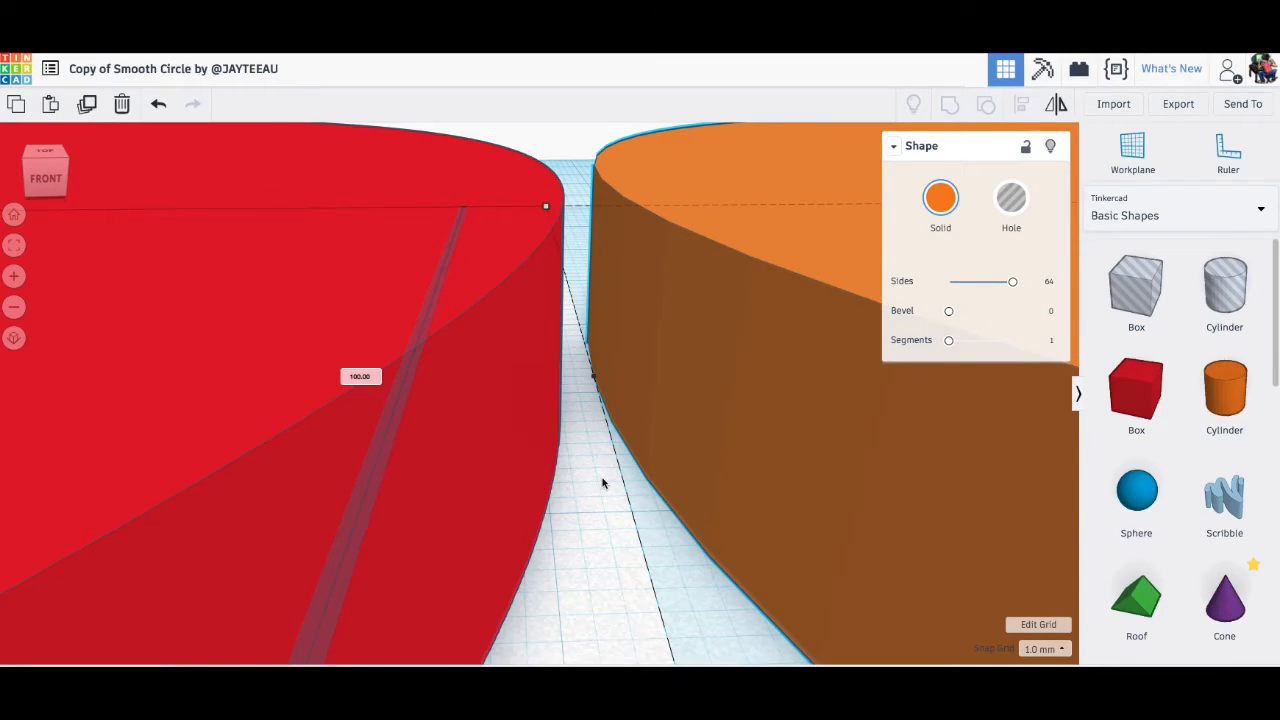
pyautogui.scroll(-8, 602, 483)
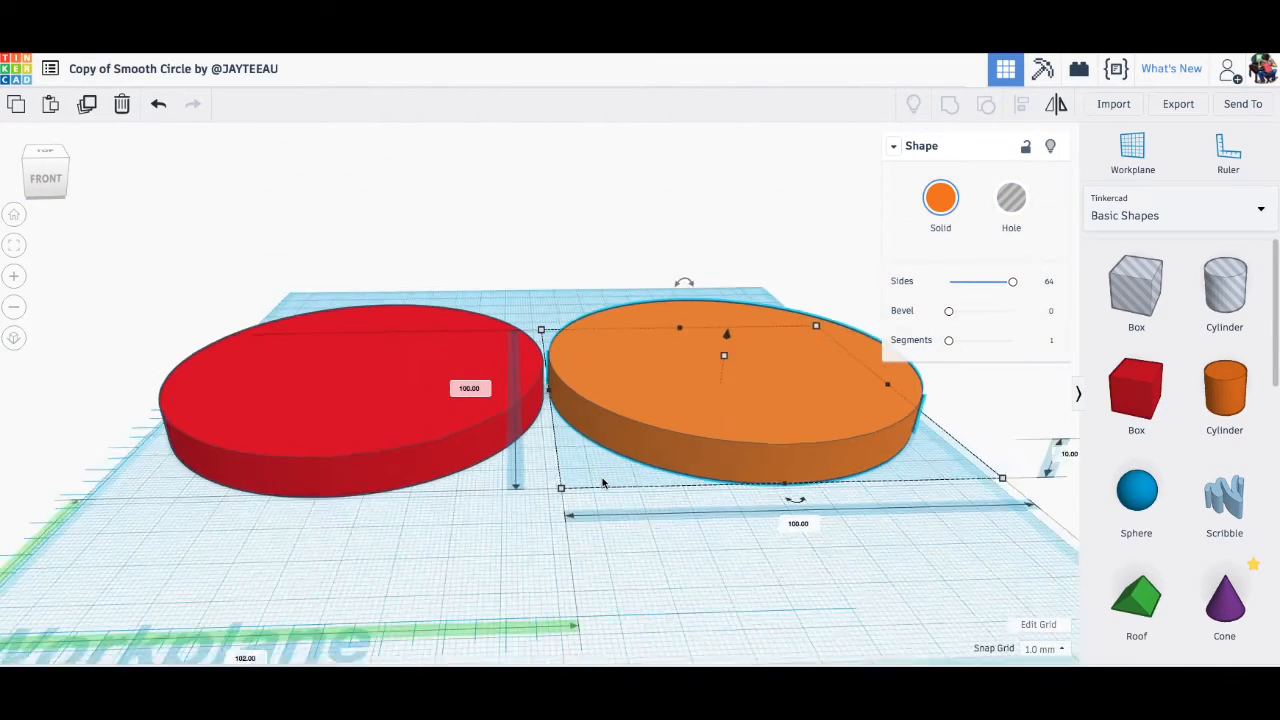
pyautogui.scroll(-6, 602, 483)
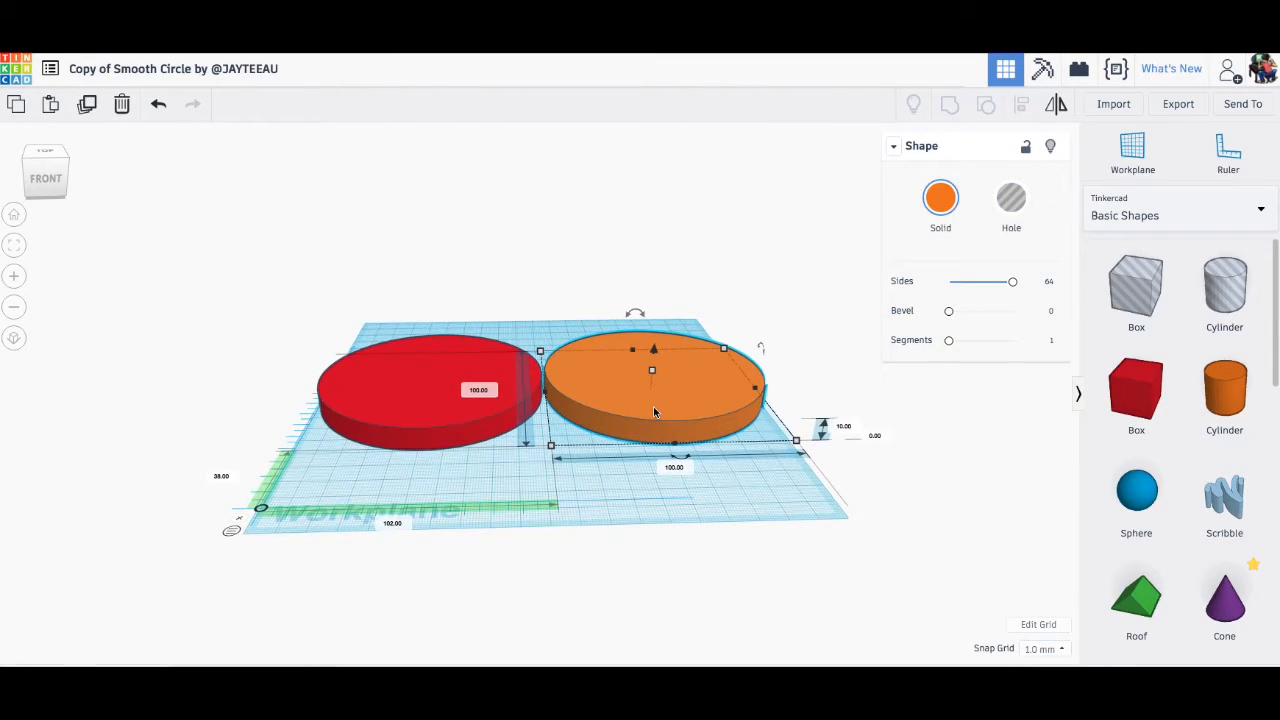
pyautogui.press('Delete')
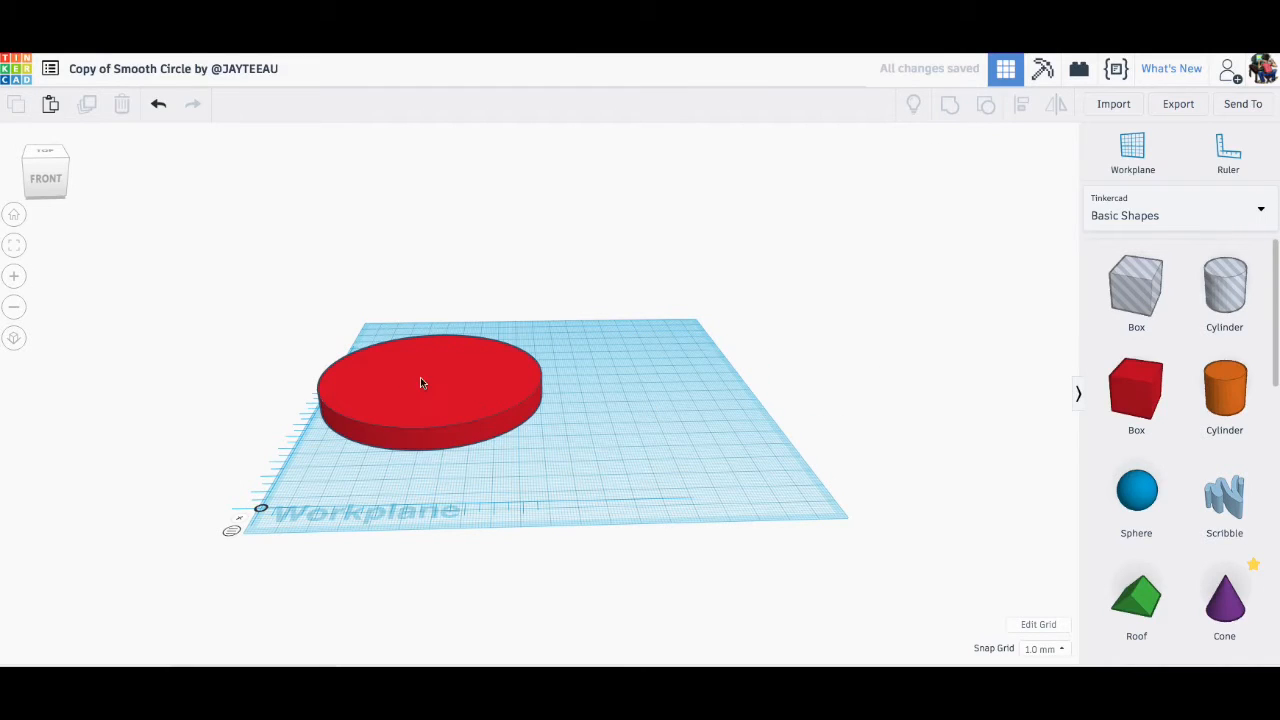
# Move the red disc toward the workplane's middle and set its width and length to 20 mm each.
pyautogui.moveTo(420, 383); pyautogui.dragTo(527, 407)
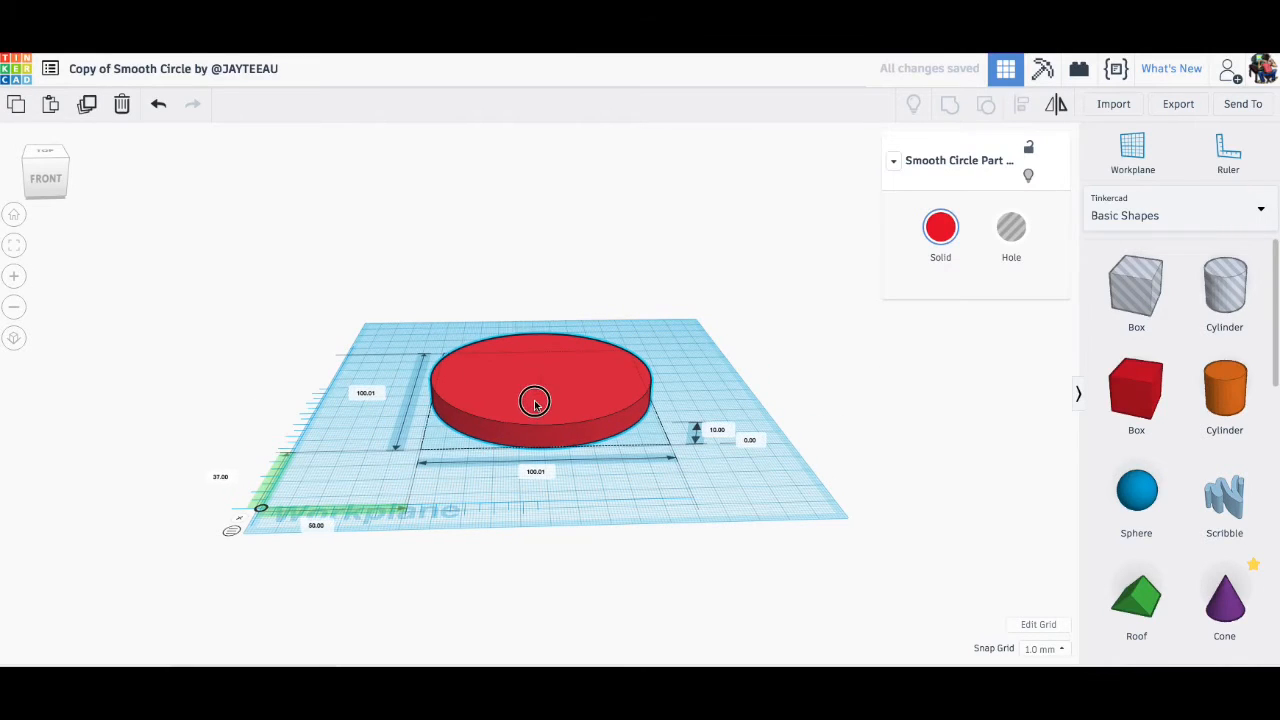
pyautogui.click(533, 472)
pyautogui.write('20')
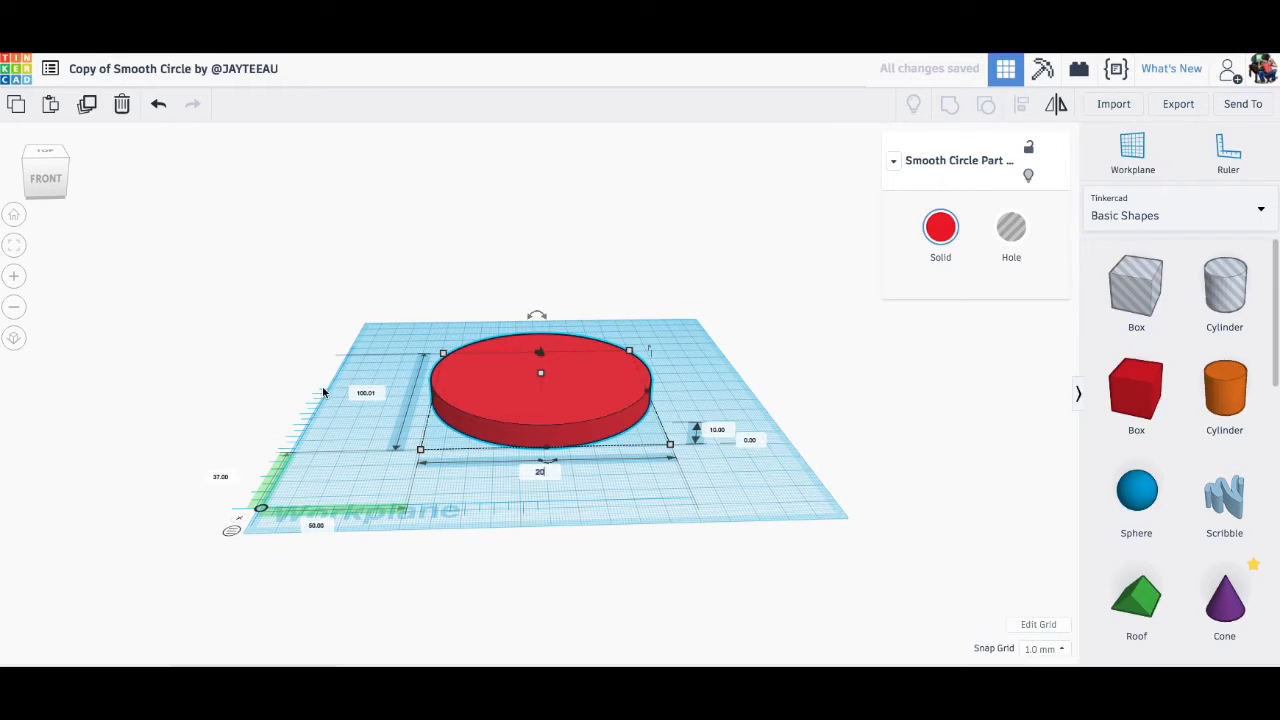
pyautogui.click(367, 396)
pyautogui.write('20')
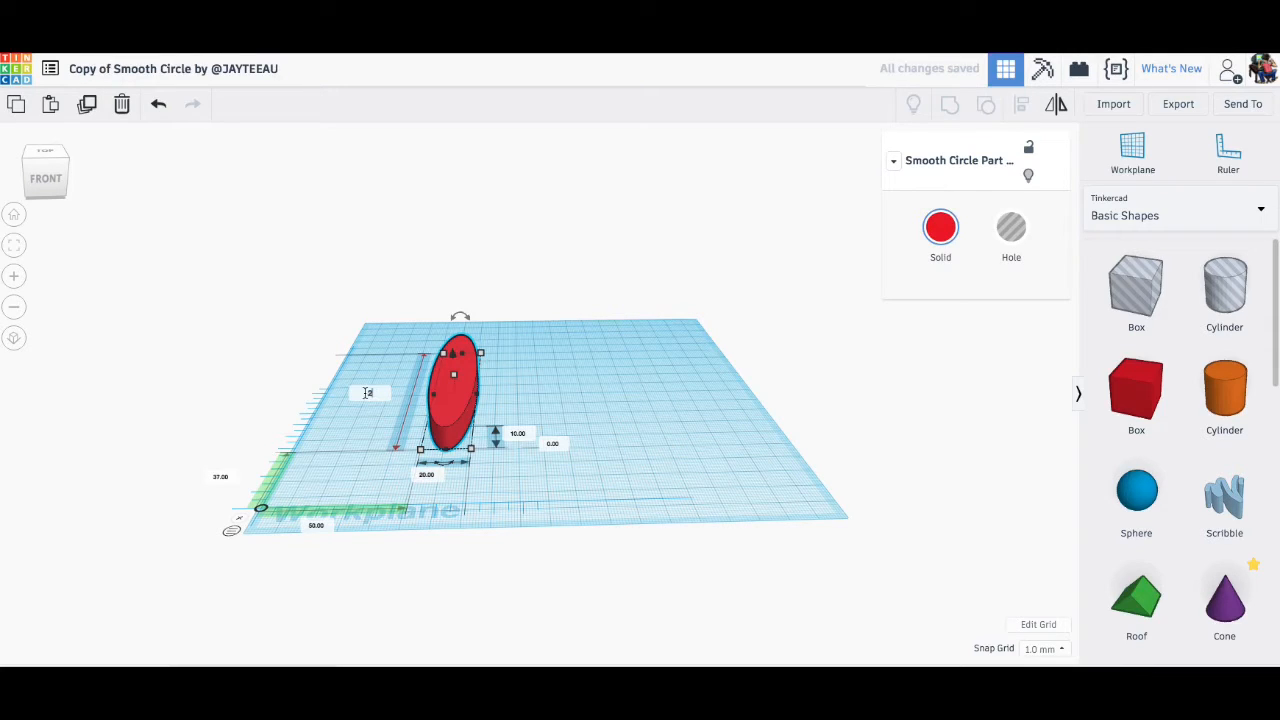
pyautogui.press('Return')
# Set the red cylinder's height to 20 mm and move it to the middle of the workplane.
pyautogui.click(512, 433)
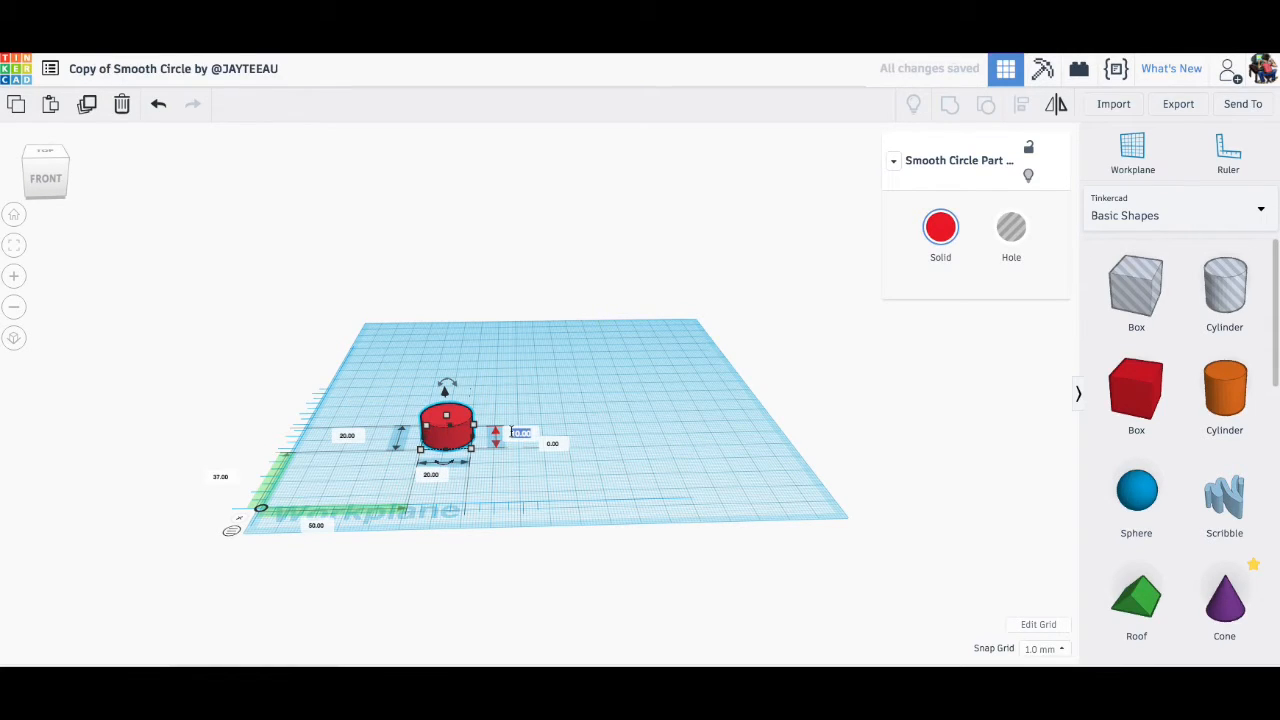
pyautogui.write('20')
pyautogui.press('Return')
pyautogui.moveTo(450, 418); pyautogui.dragTo(555, 391)
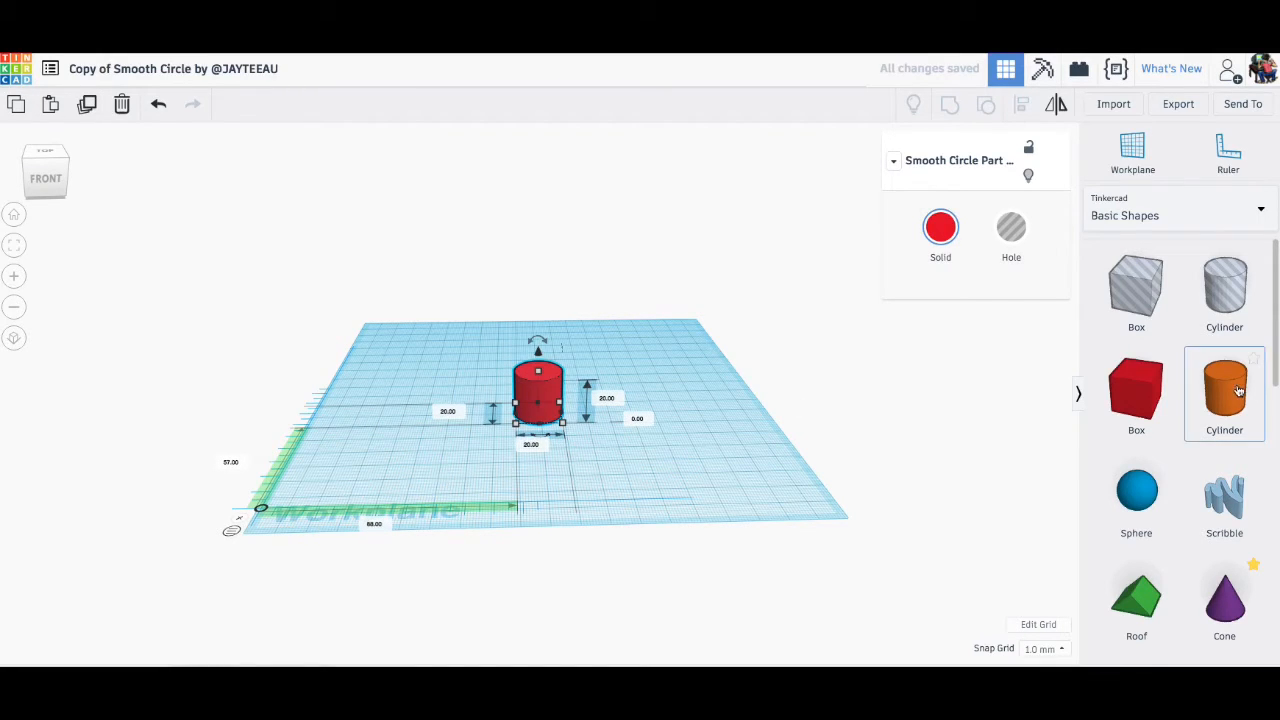
# Place a default solid cylinder beside the red one for a size comparison, then delete it.
pyautogui.moveTo(1213, 393); pyautogui.dragTo(633, 405)
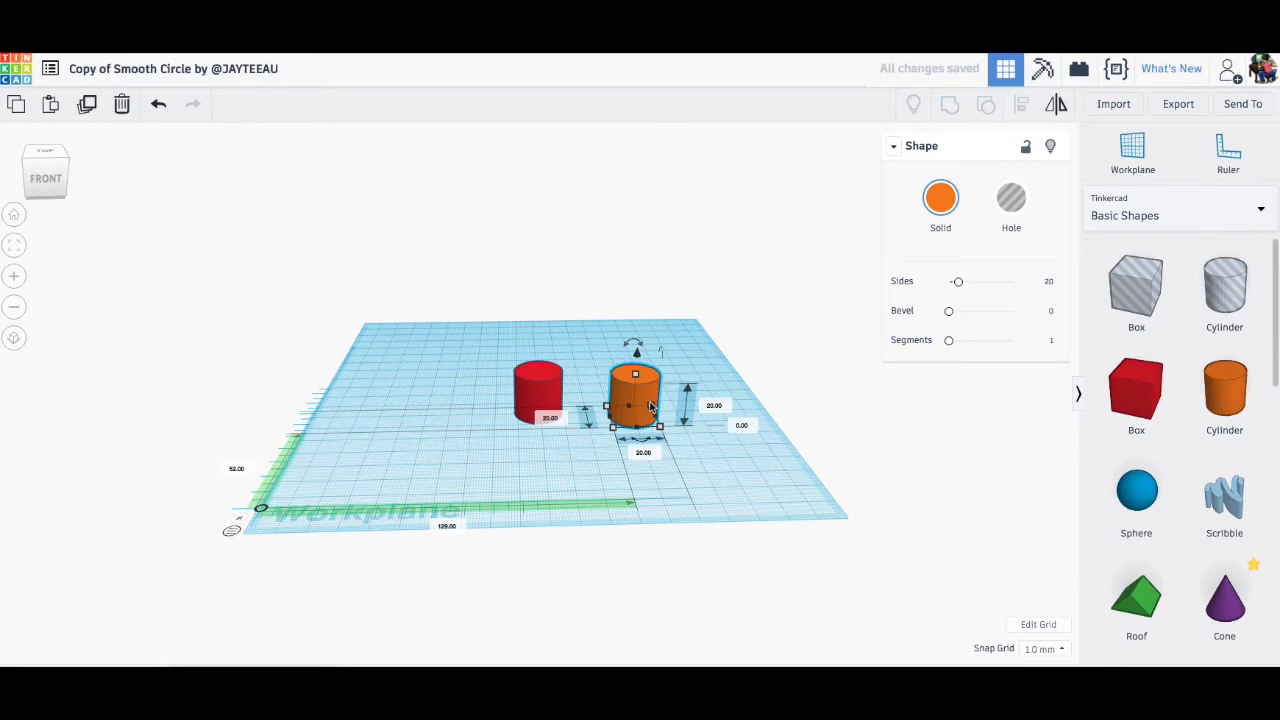
pyautogui.press('Delete')
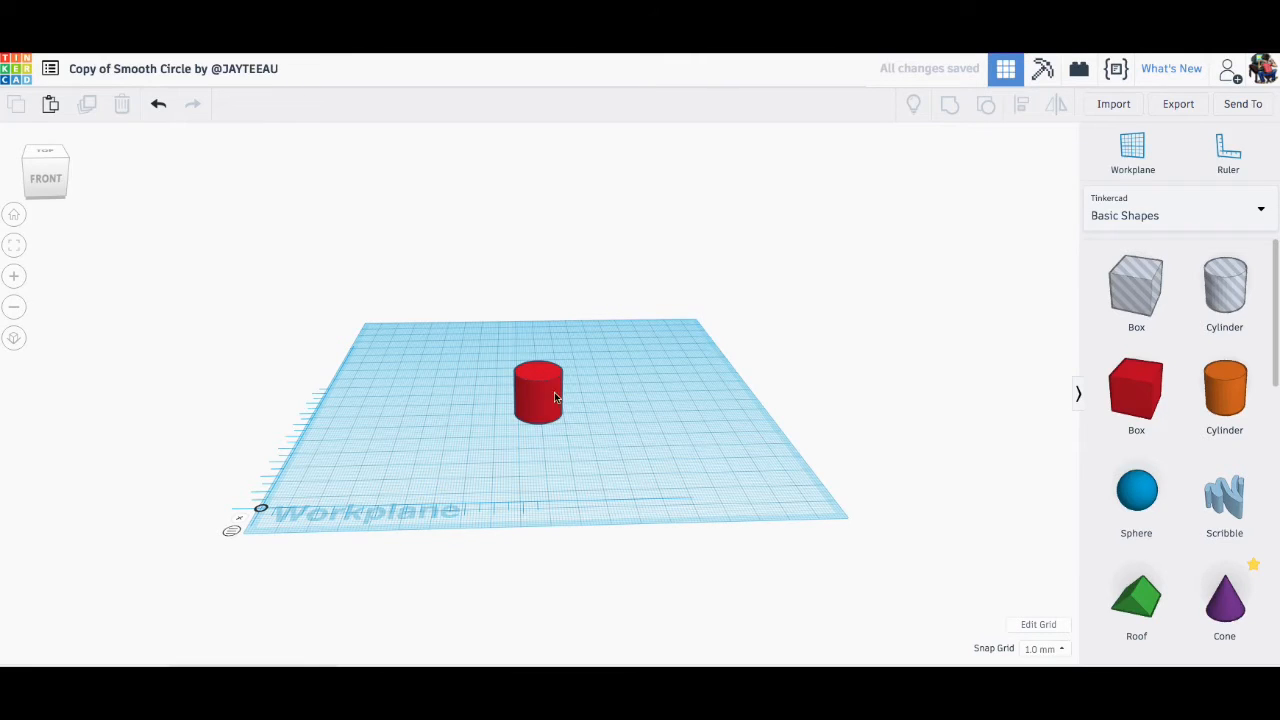
# Save the red 20 mm cylinder to the part collection as a solid part named PerfectCylinder.
pyautogui.click(1262, 214)
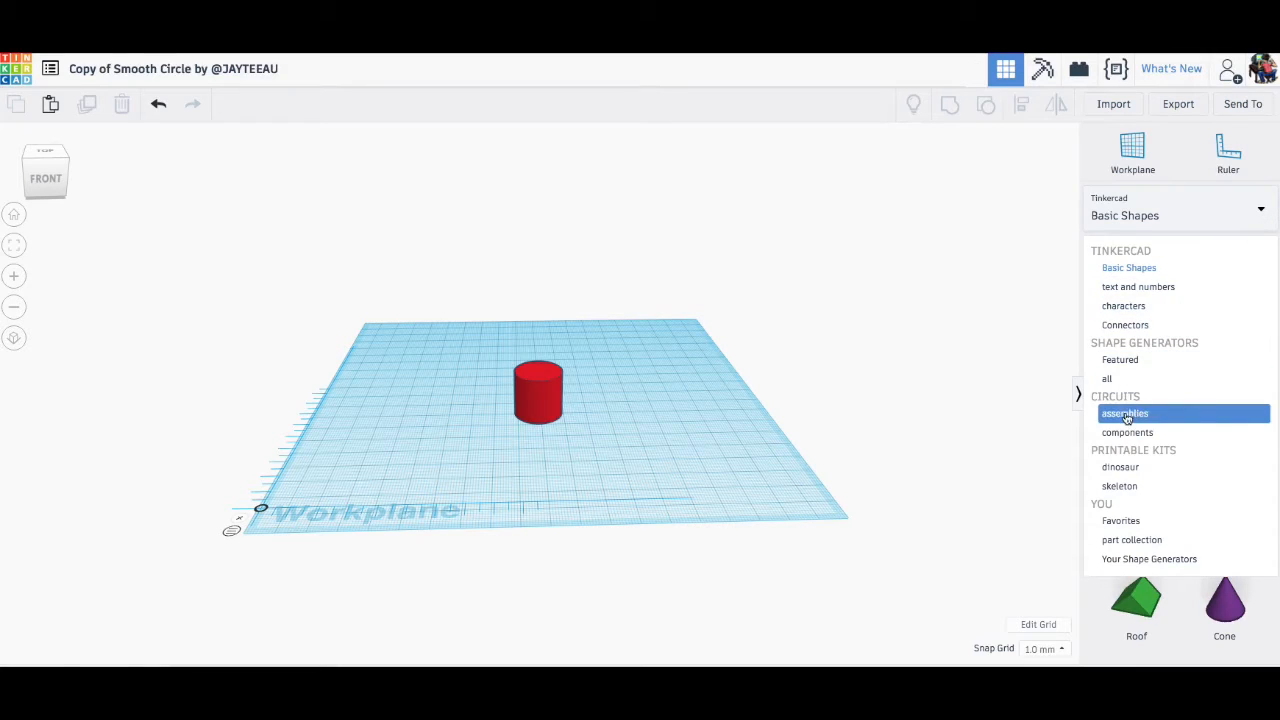
pyautogui.click(1120, 540)
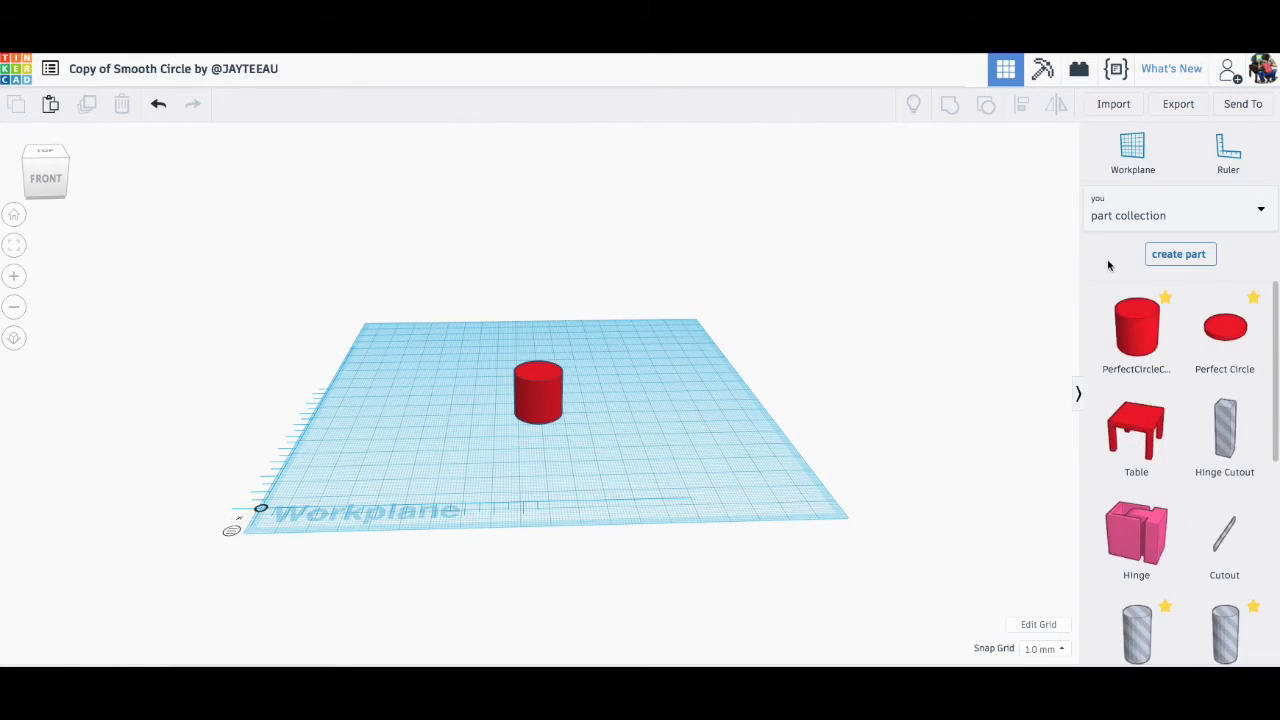
pyautogui.click(539, 400)
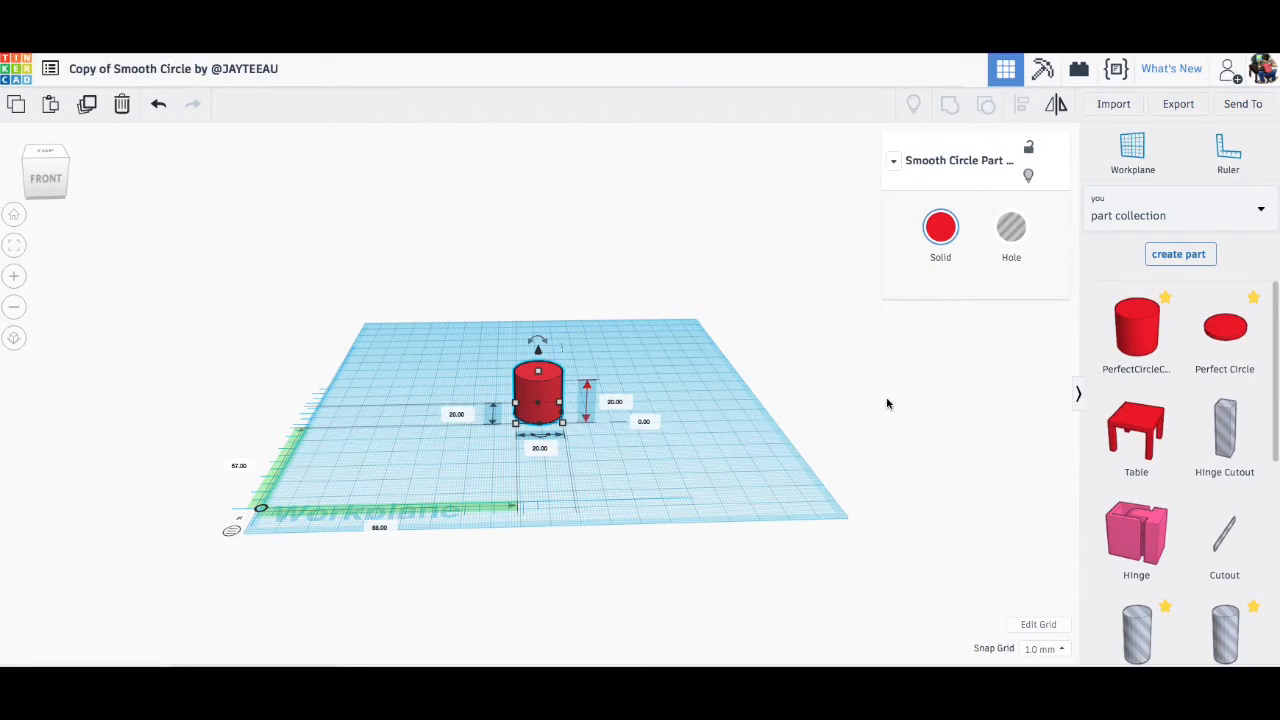
pyautogui.click(1180, 255)
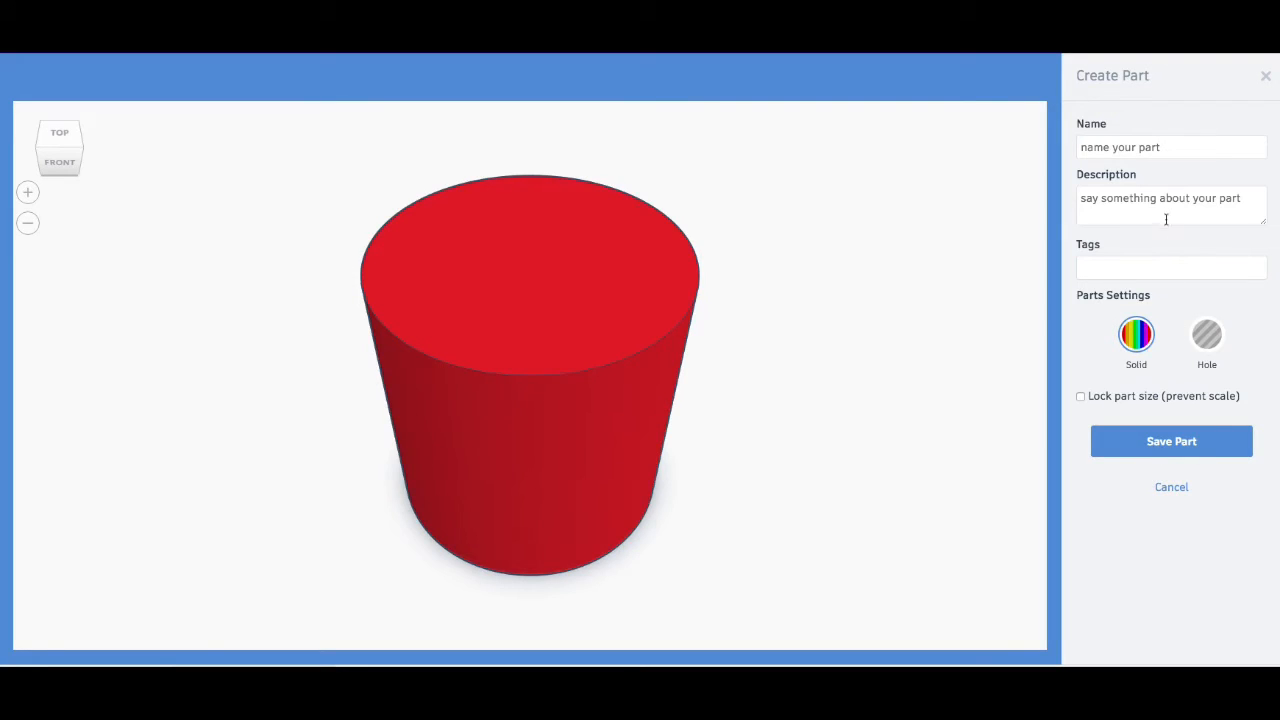
pyautogui.click(1137, 149)
pyautogui.write('PerfectCylinder')
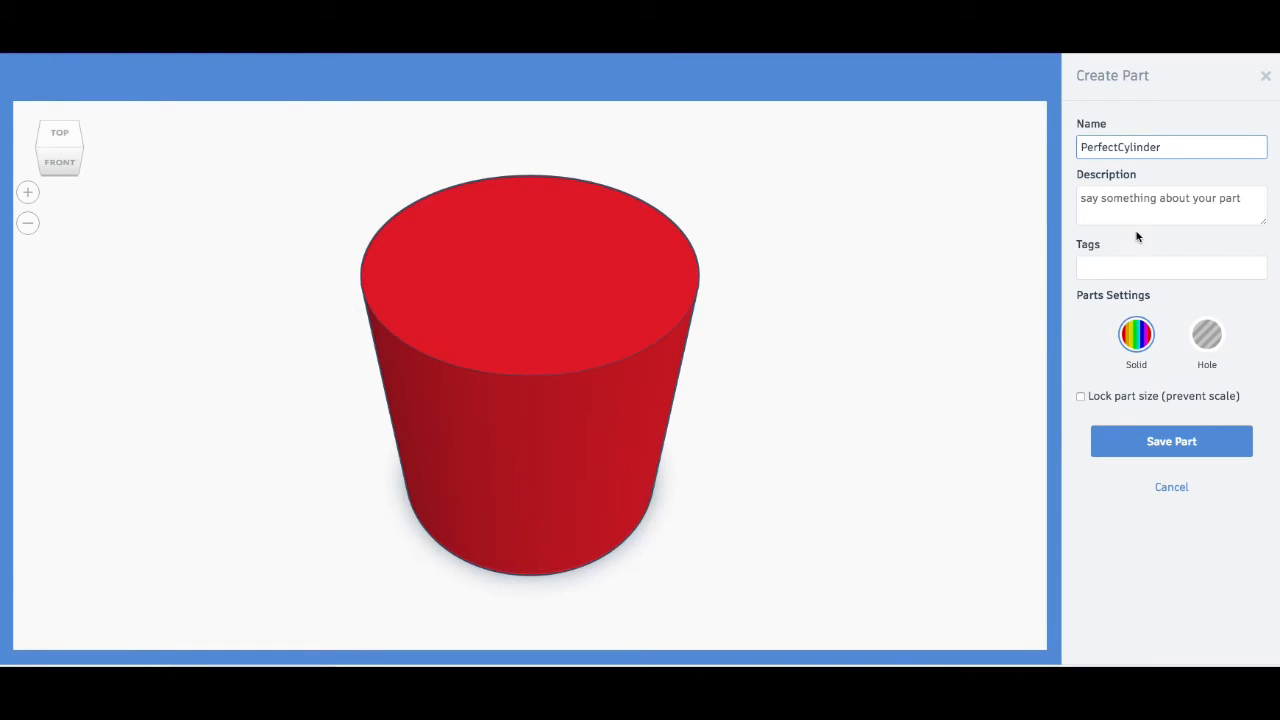
pyautogui.click(1110, 445)
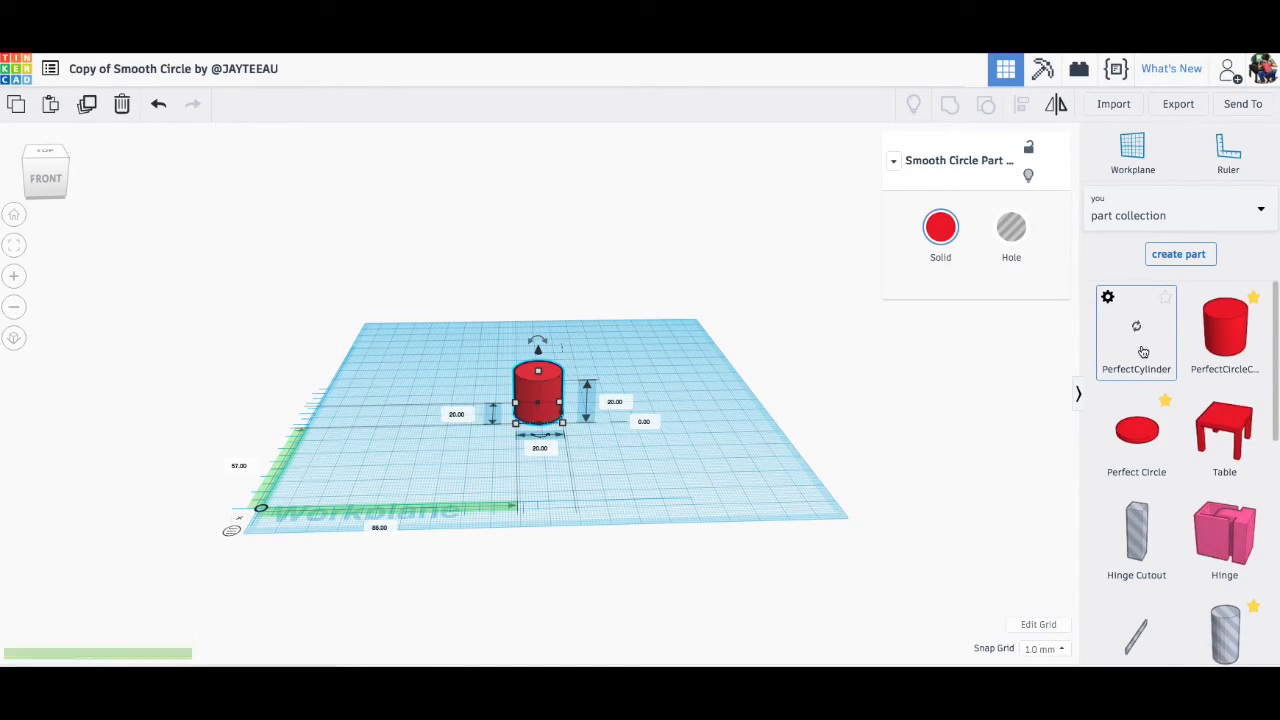
# Mark the PerfectCylinder part as a favorite and delete PerfectCircleCylinder from the part collection.
pyautogui.click(1166, 299)
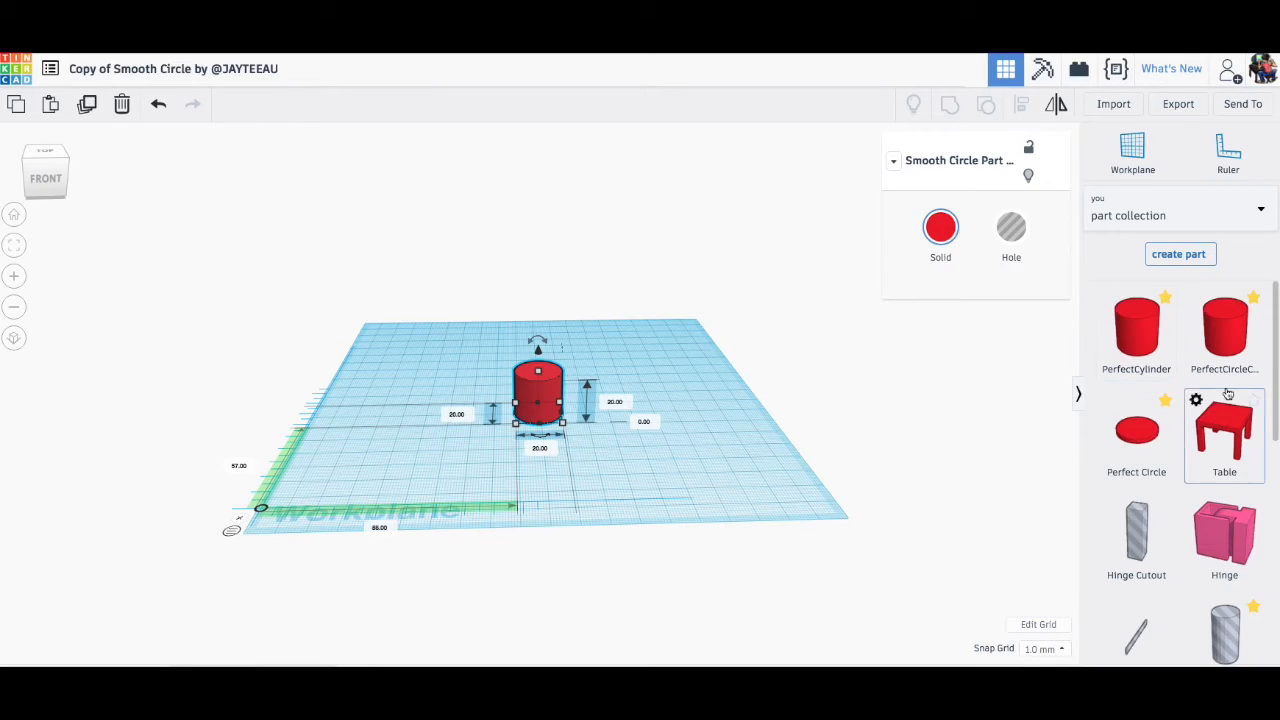
pyautogui.click(1196, 297)
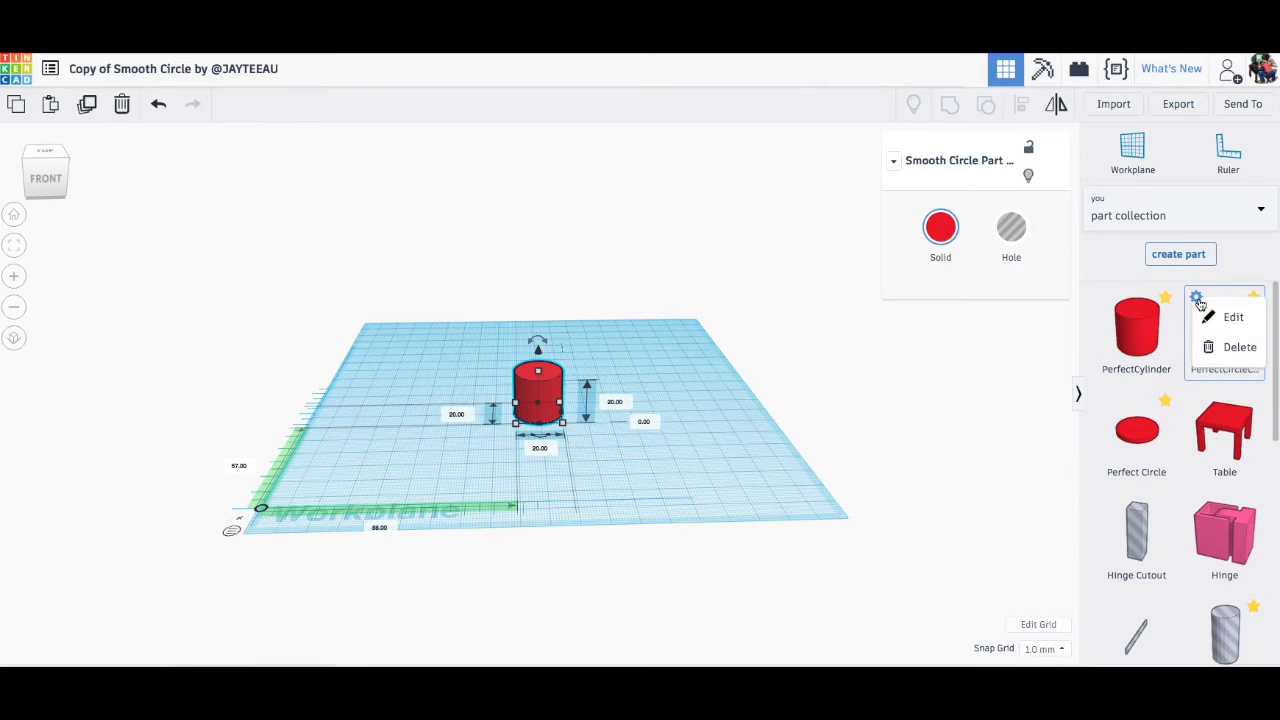
pyautogui.click(1223, 347)
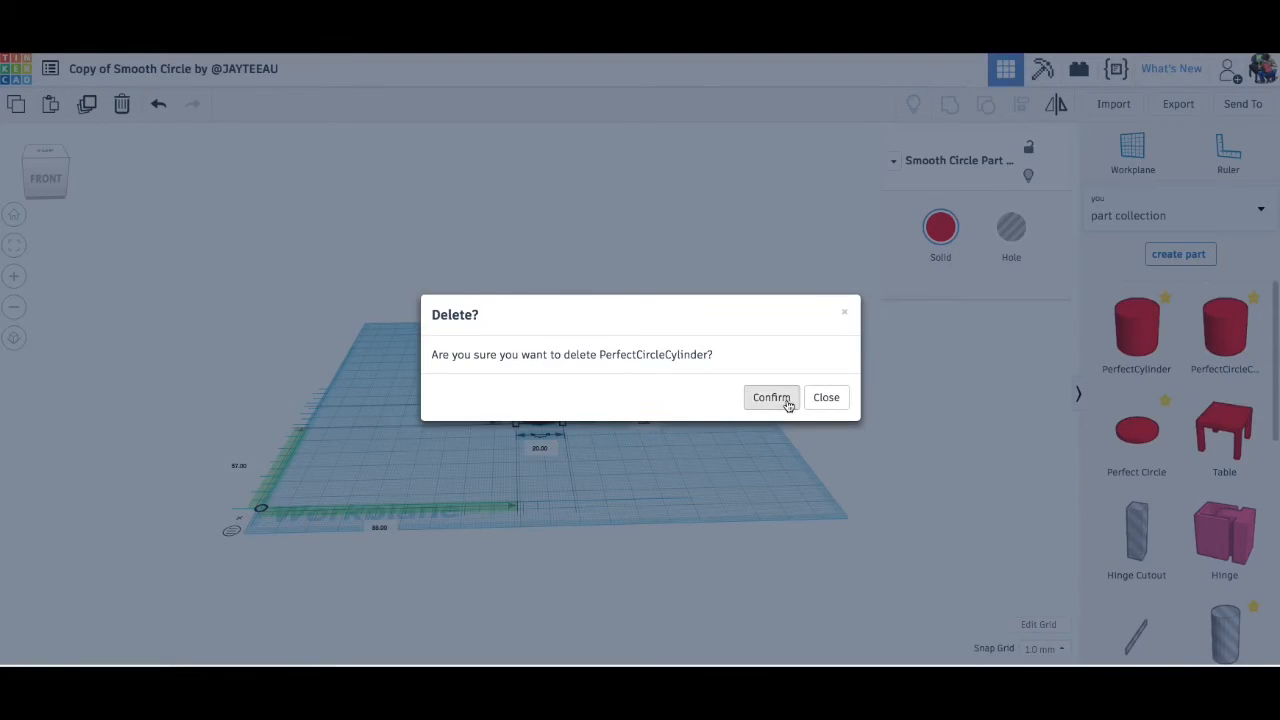
pyautogui.click(785, 400)
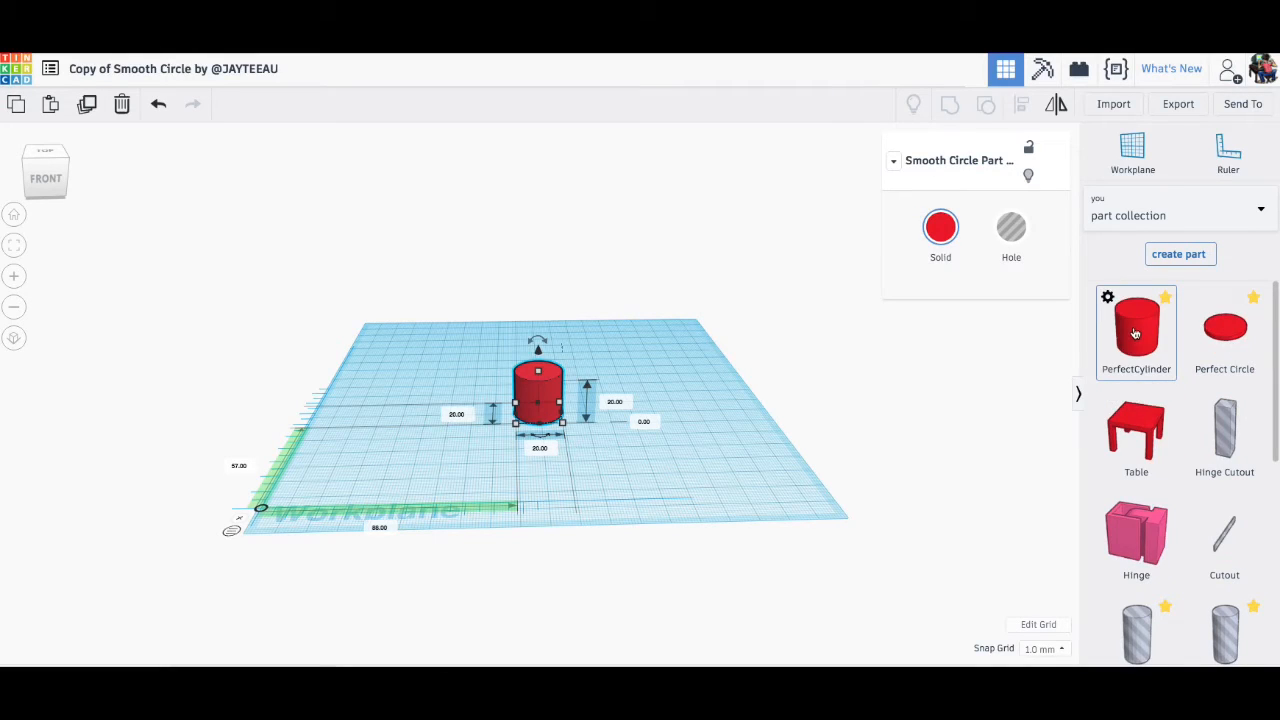
# Look through the Favorites shapes for the PerfectCylinder part and the PerfectCircleCylinder entry.
pyautogui.click(1259, 209)
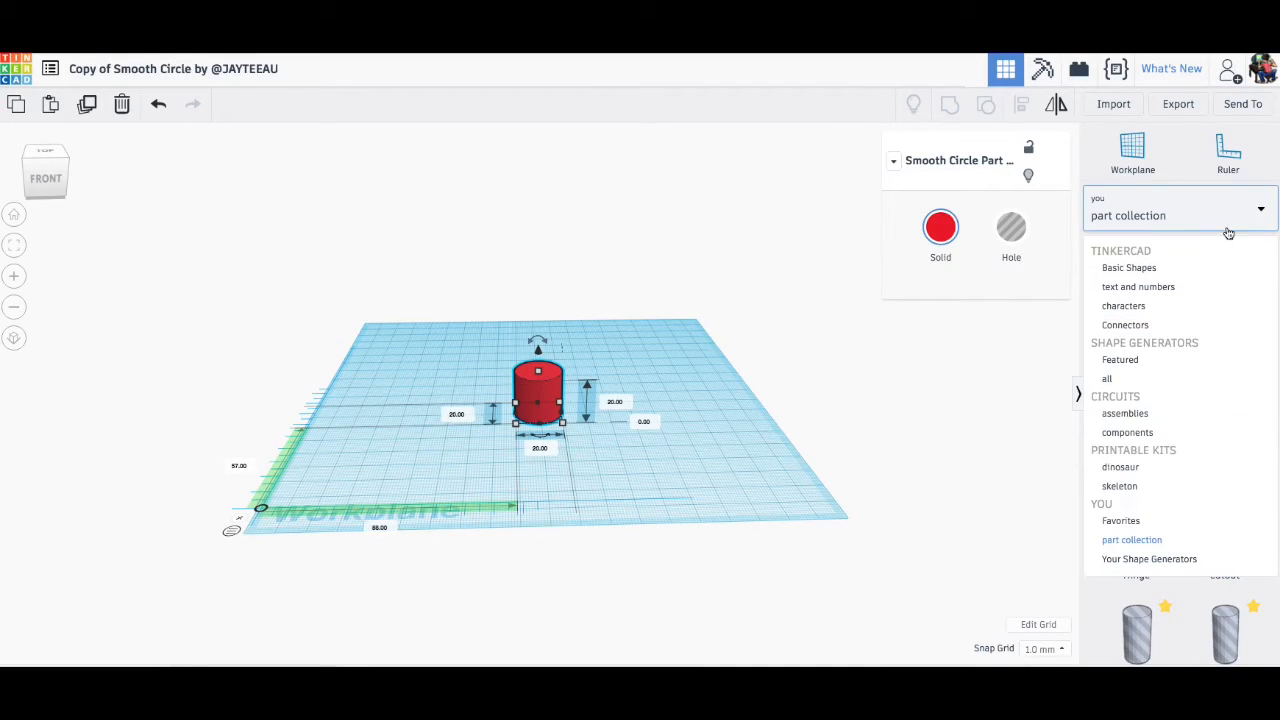
pyautogui.click(1124, 522)
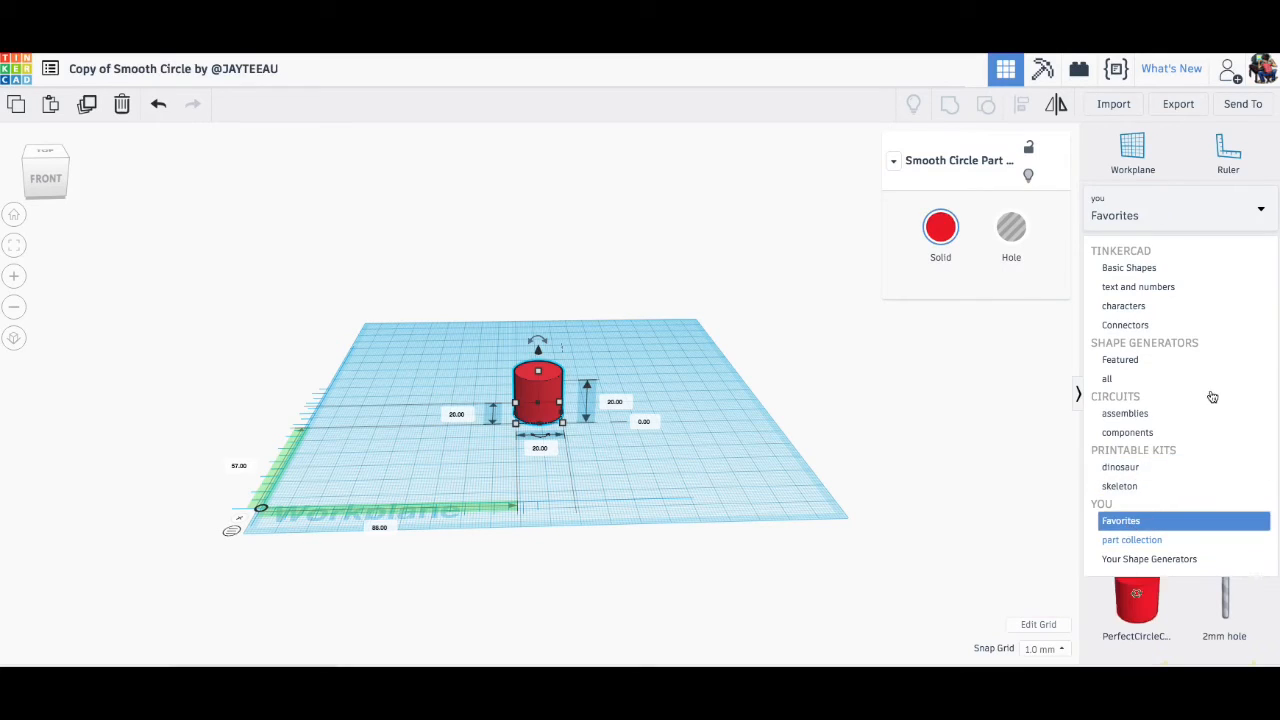
pyautogui.scroll(-3, 1145, 392)
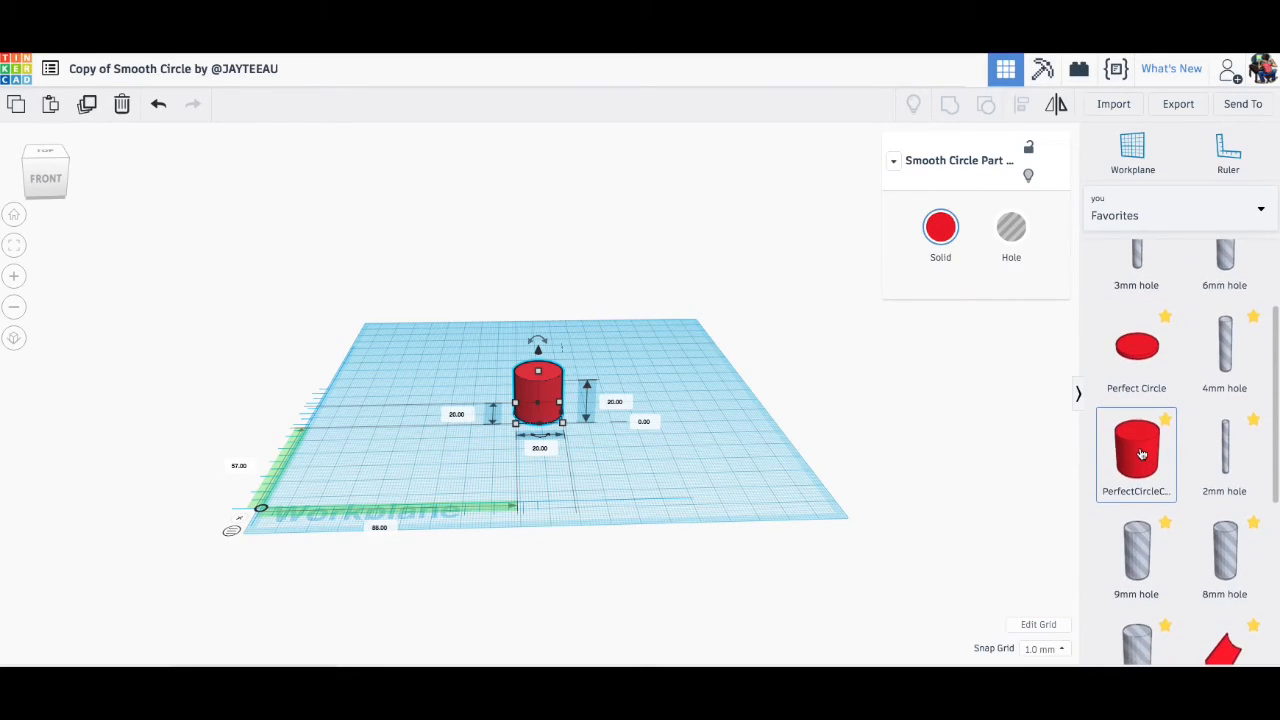
pyautogui.scroll(-4, 1141, 454)
pyautogui.scroll(-2, 1141, 455)
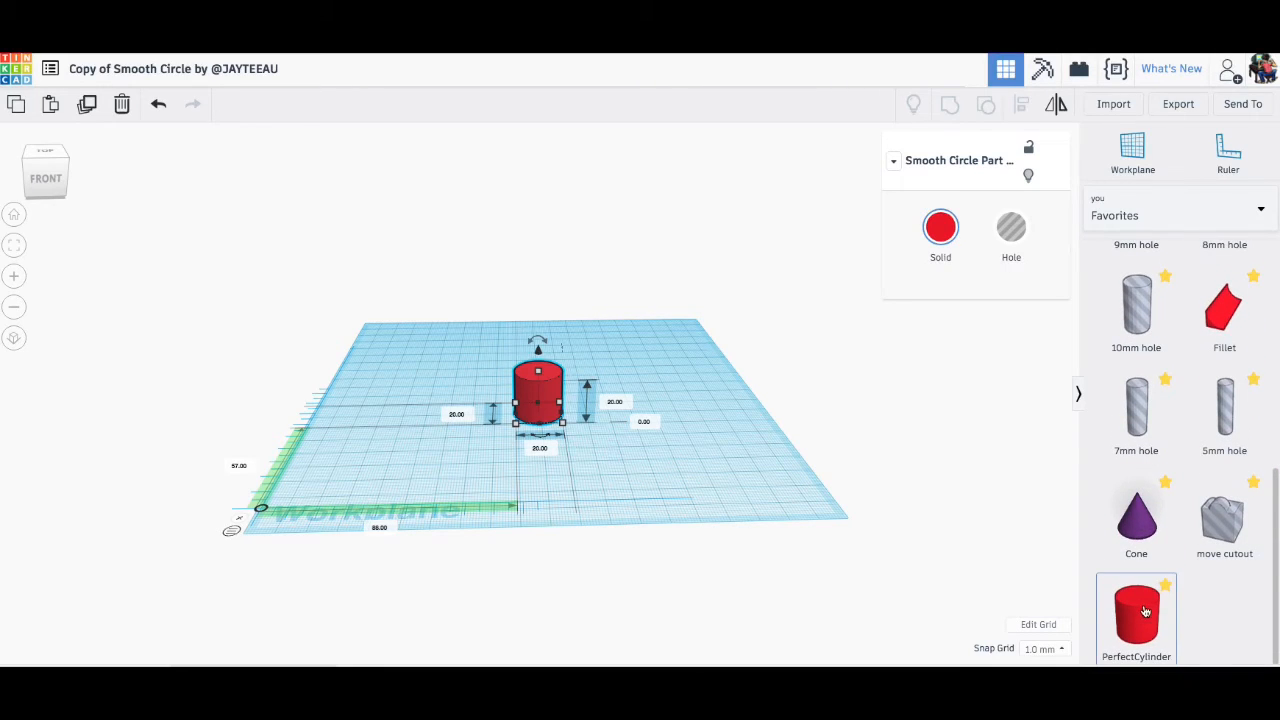
pyautogui.scroll(4, 1163, 487)
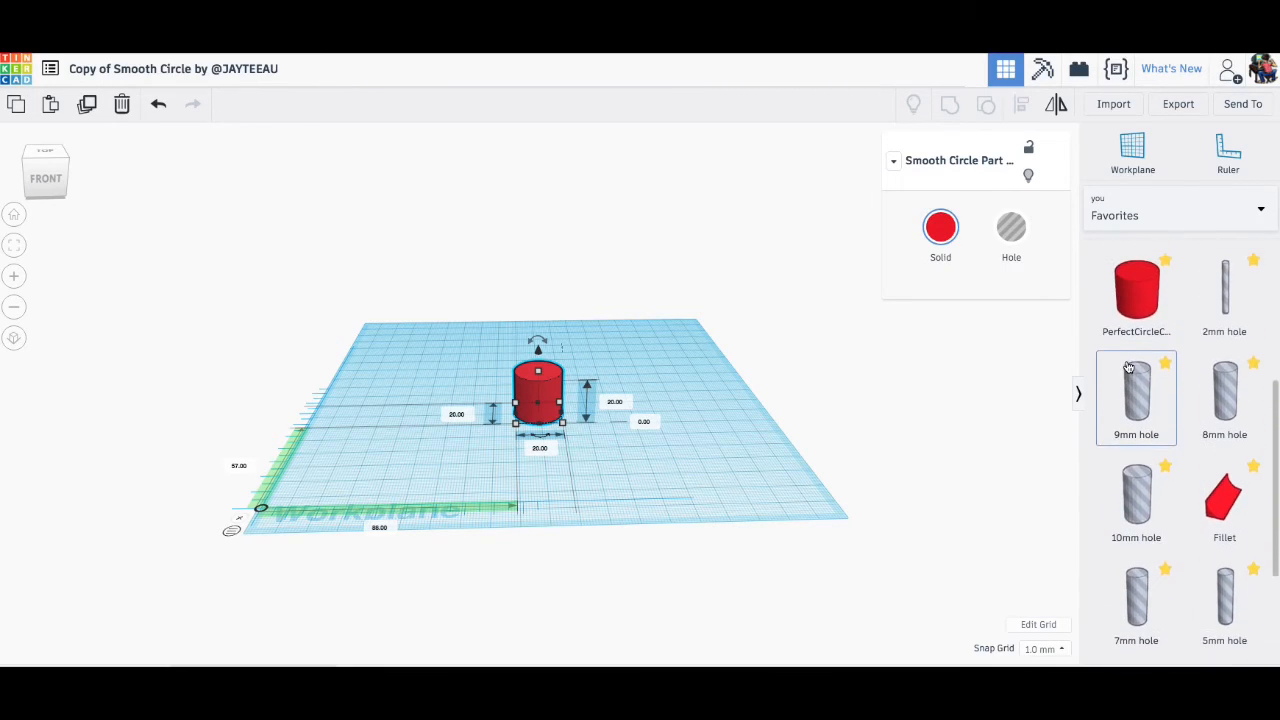
pyautogui.rightClick(1152, 298)
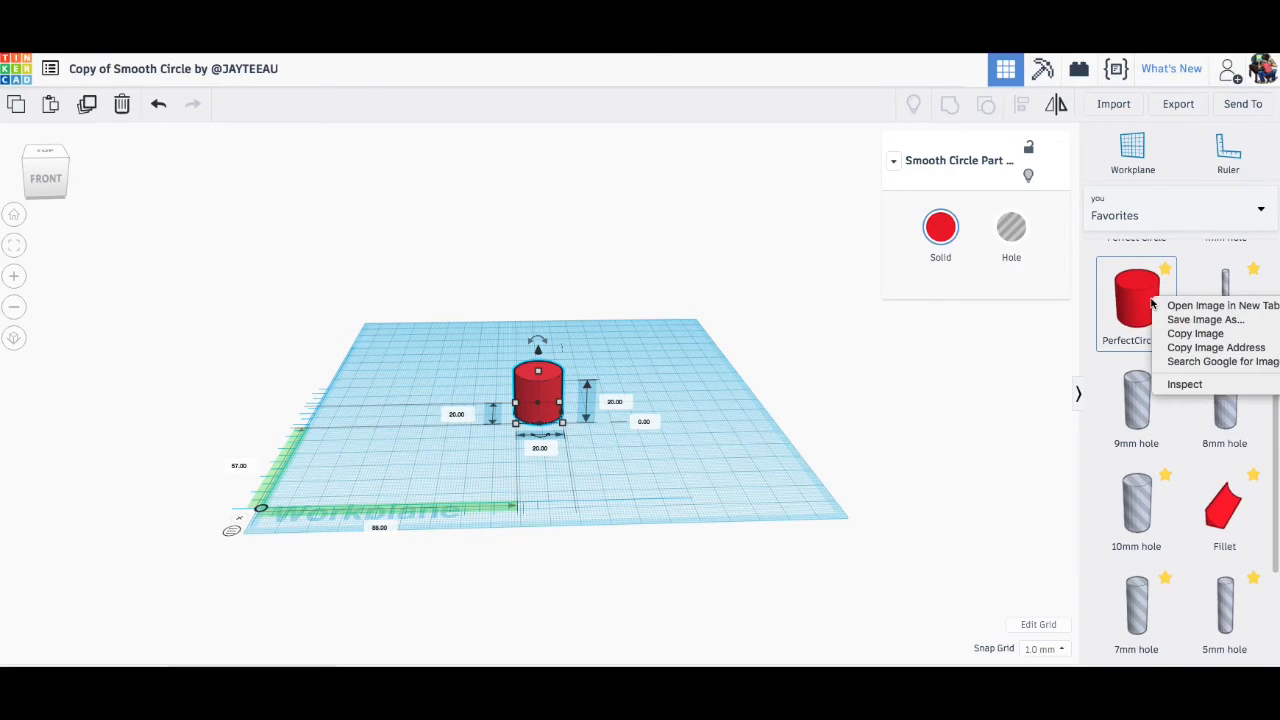
pyautogui.click(1110, 330)
pyautogui.scroll(-4, 1112, 415)
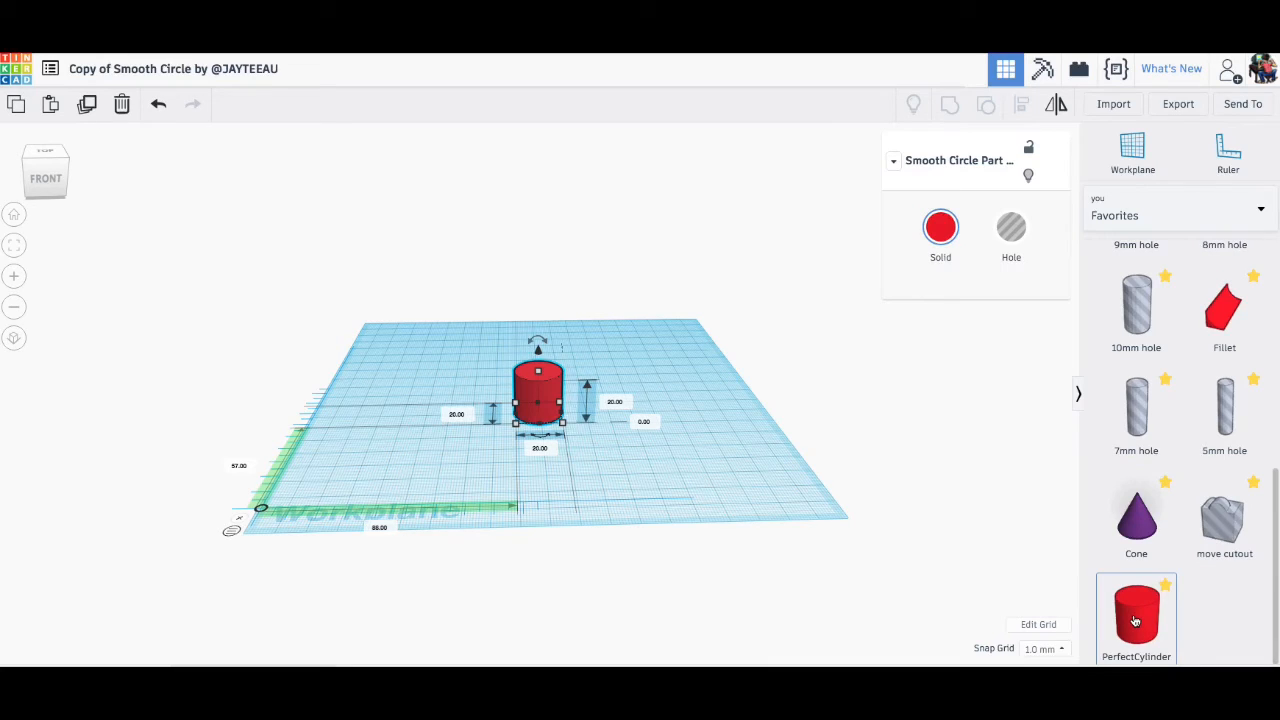
# Place a Tube from the Basic Shapes on the workplane beside the red cylinder.
pyautogui.press('f')
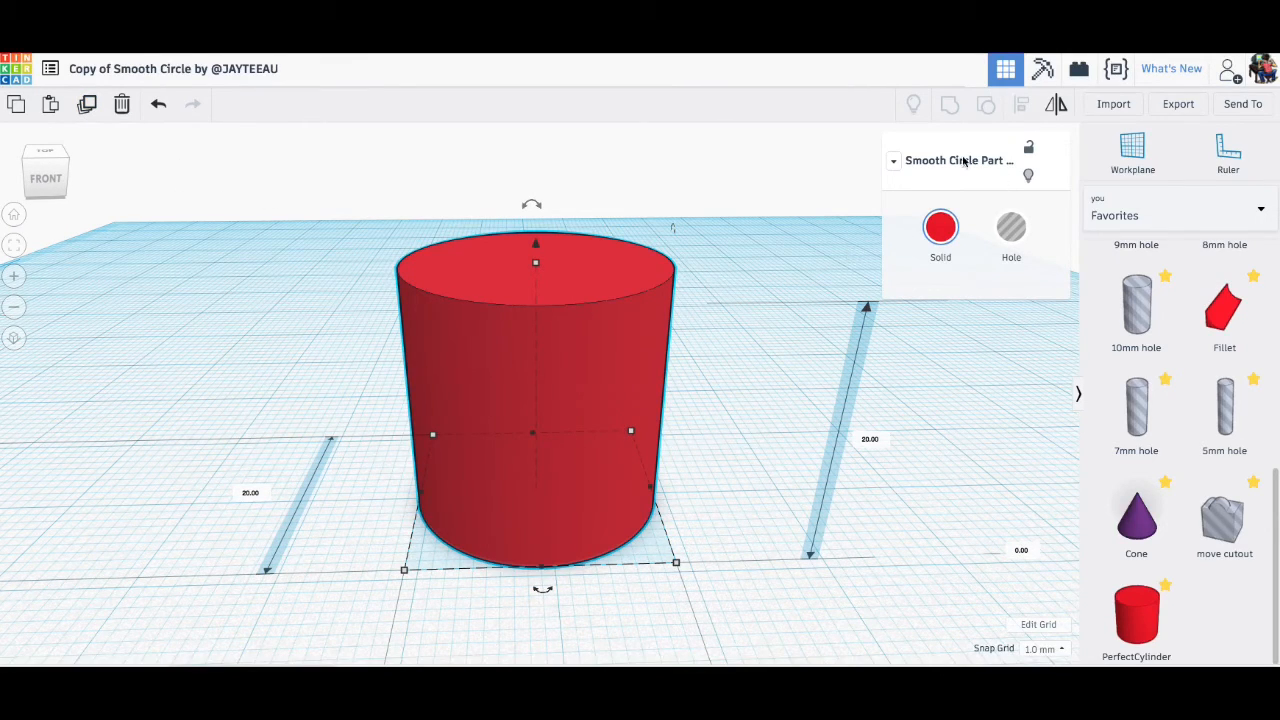
pyautogui.click(1255, 212)
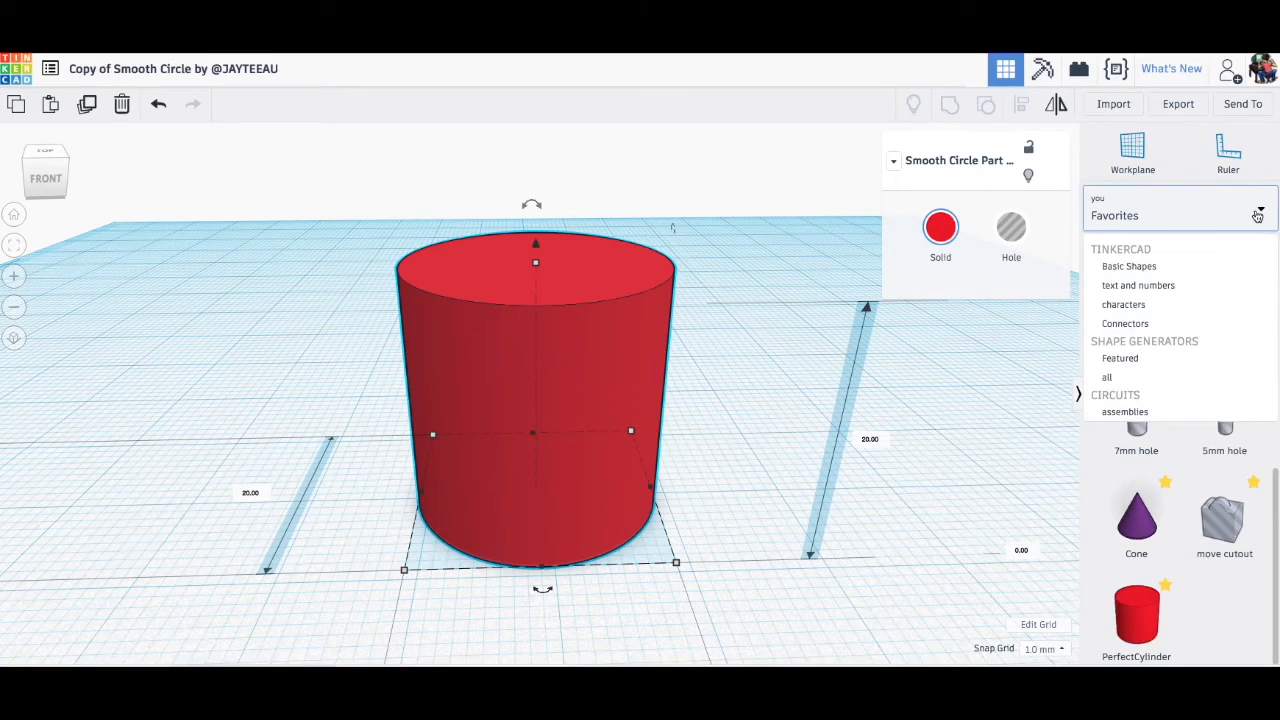
pyautogui.click(1130, 265)
pyautogui.scroll(-6, 1115, 357)
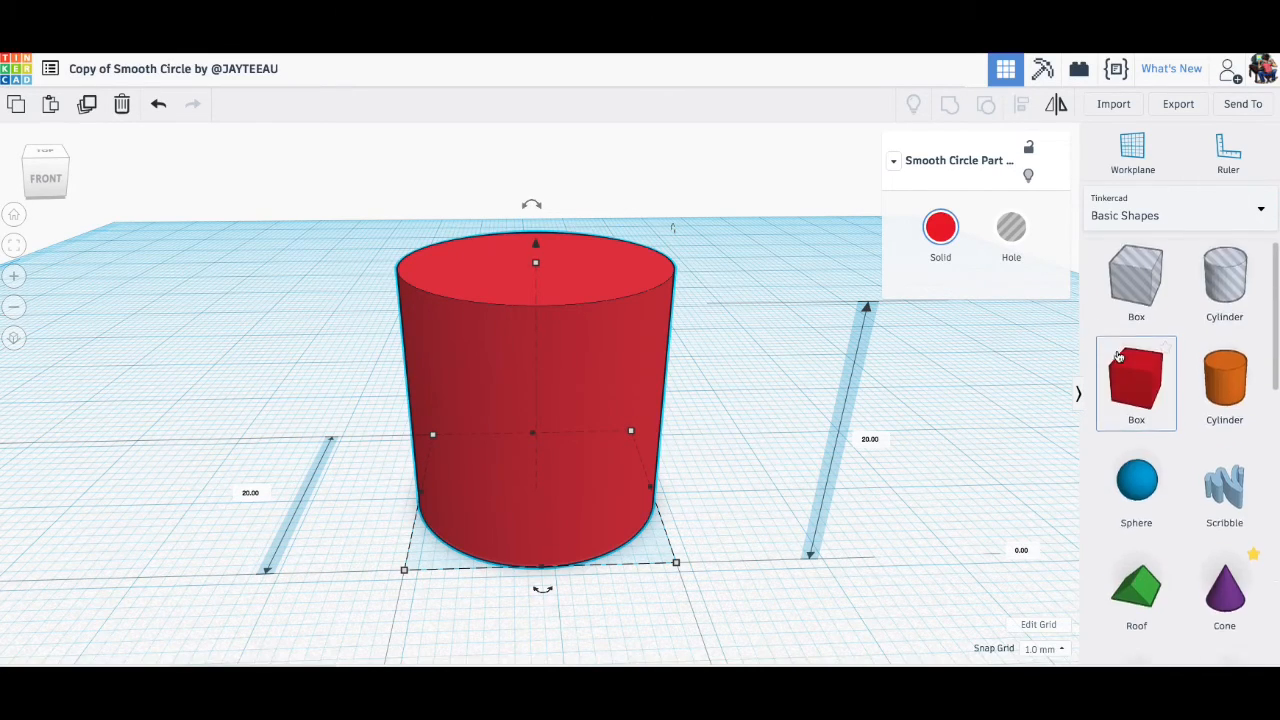
pyautogui.scroll(-1, 1117, 357)
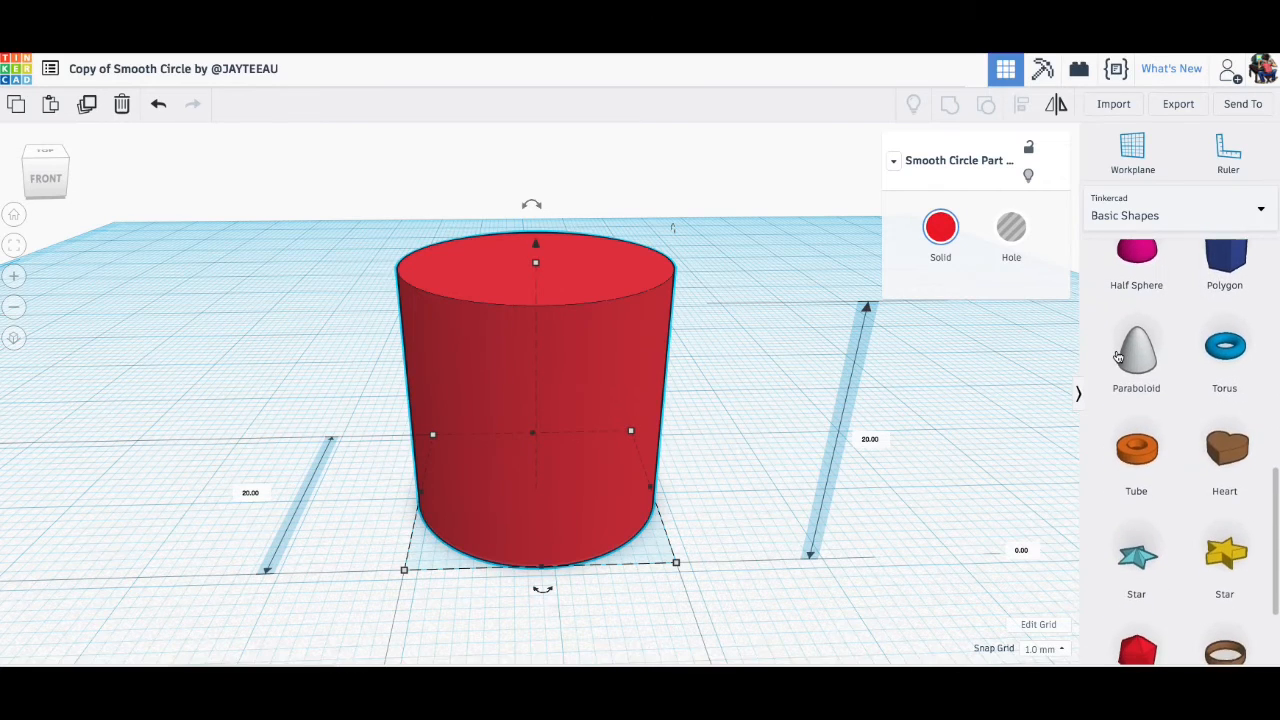
pyautogui.moveTo(1136, 458); pyautogui.dragTo(801, 464)
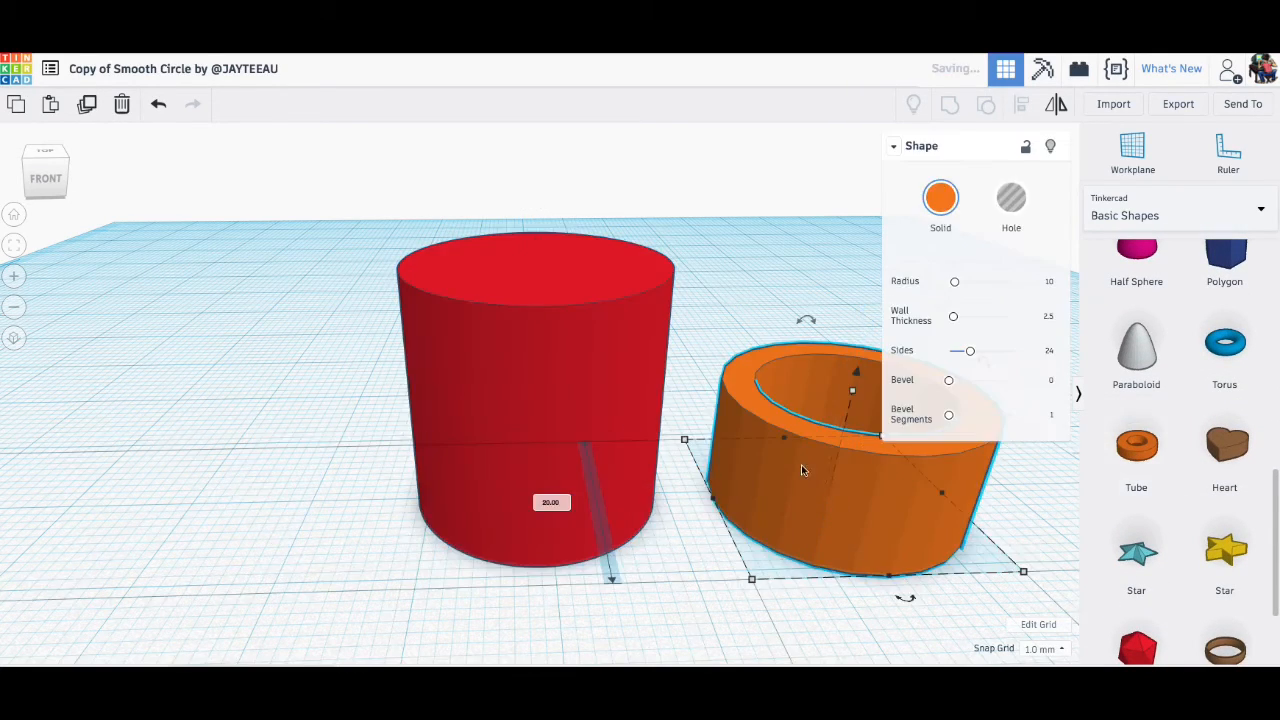
# Set the orange tube's width and length to 30 mm each.
pyautogui.scroll(-5, 790, 465)
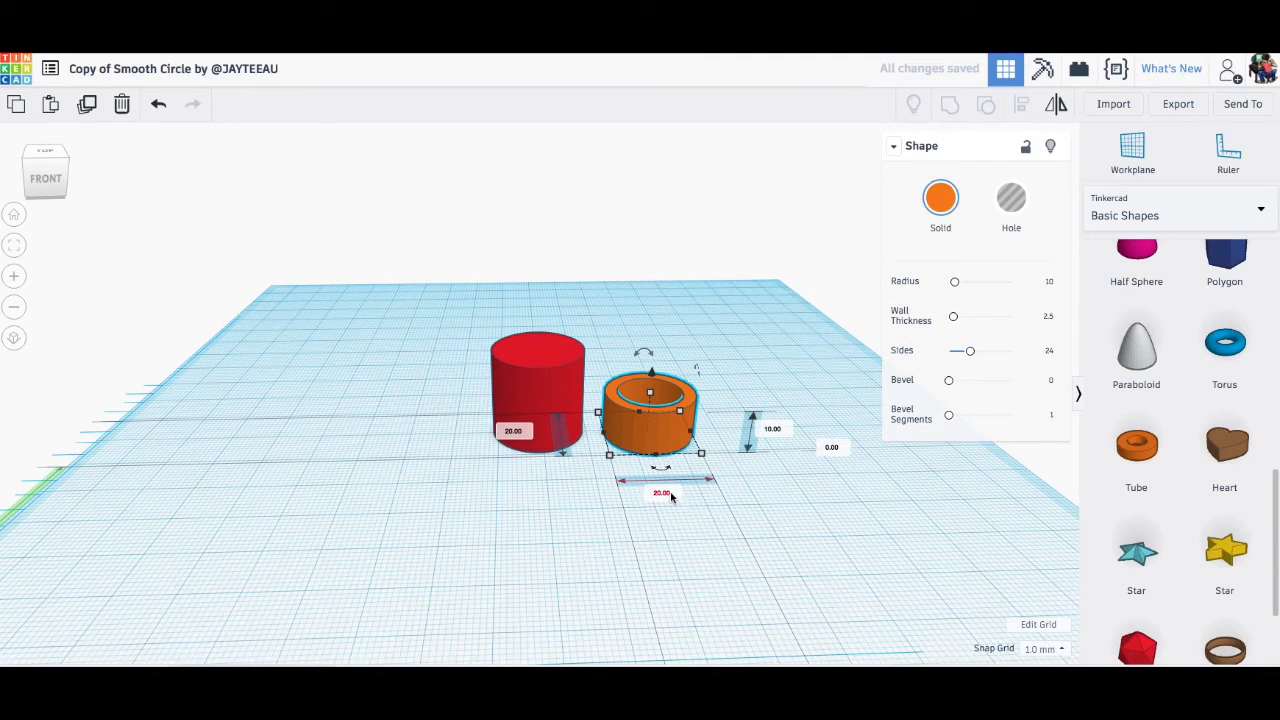
pyautogui.click(656, 494)
pyautogui.write('30')
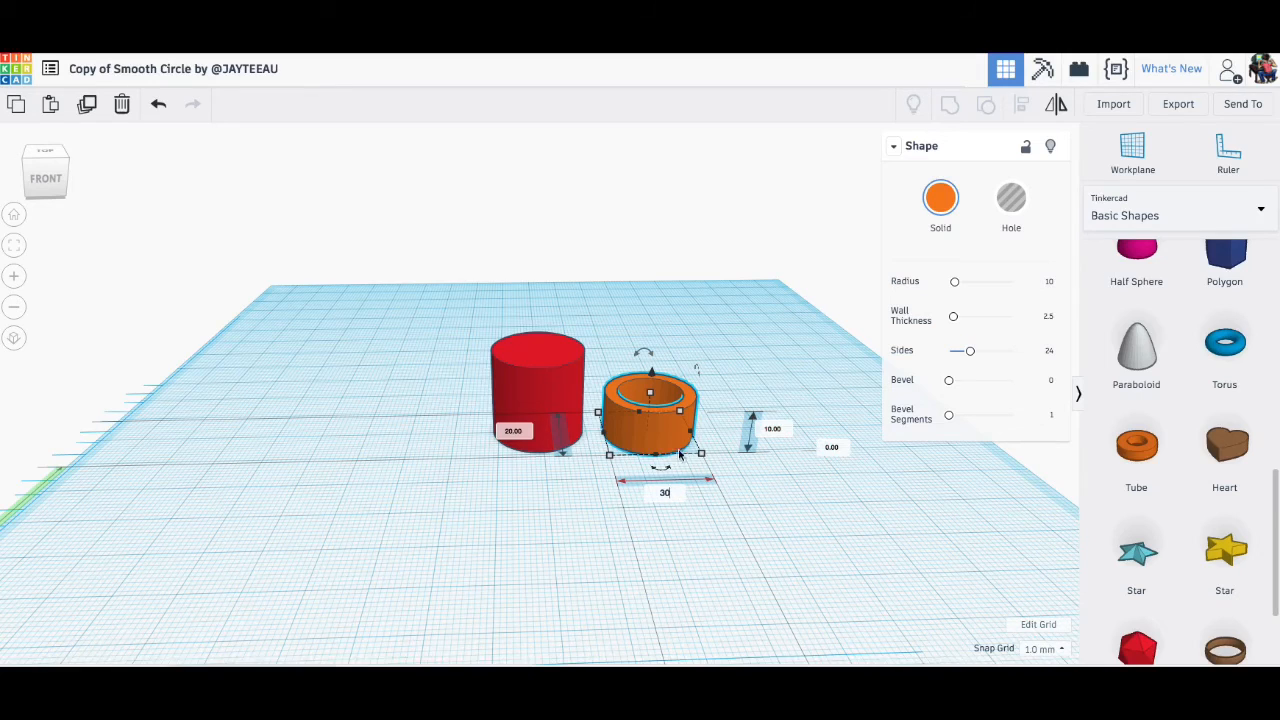
pyautogui.press('Return')
pyautogui.click(516, 431)
pyautogui.write('3')
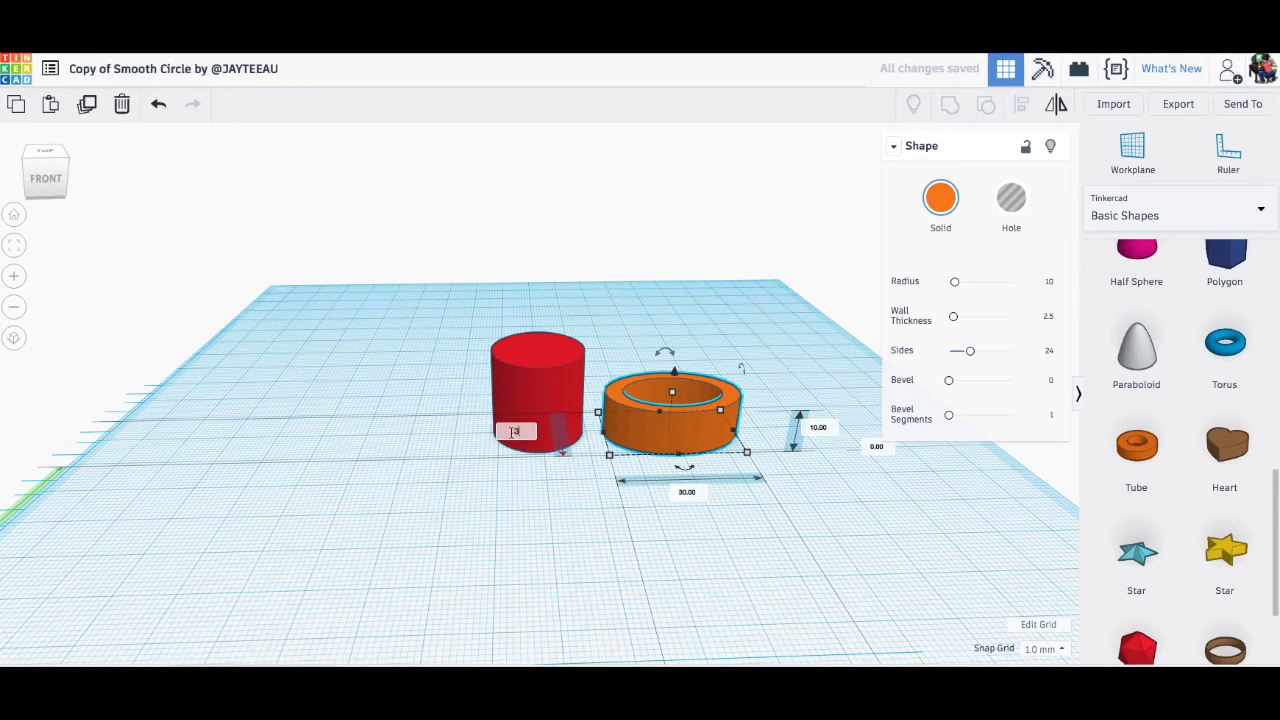
pyautogui.write('0')
pyautogui.press('Return')
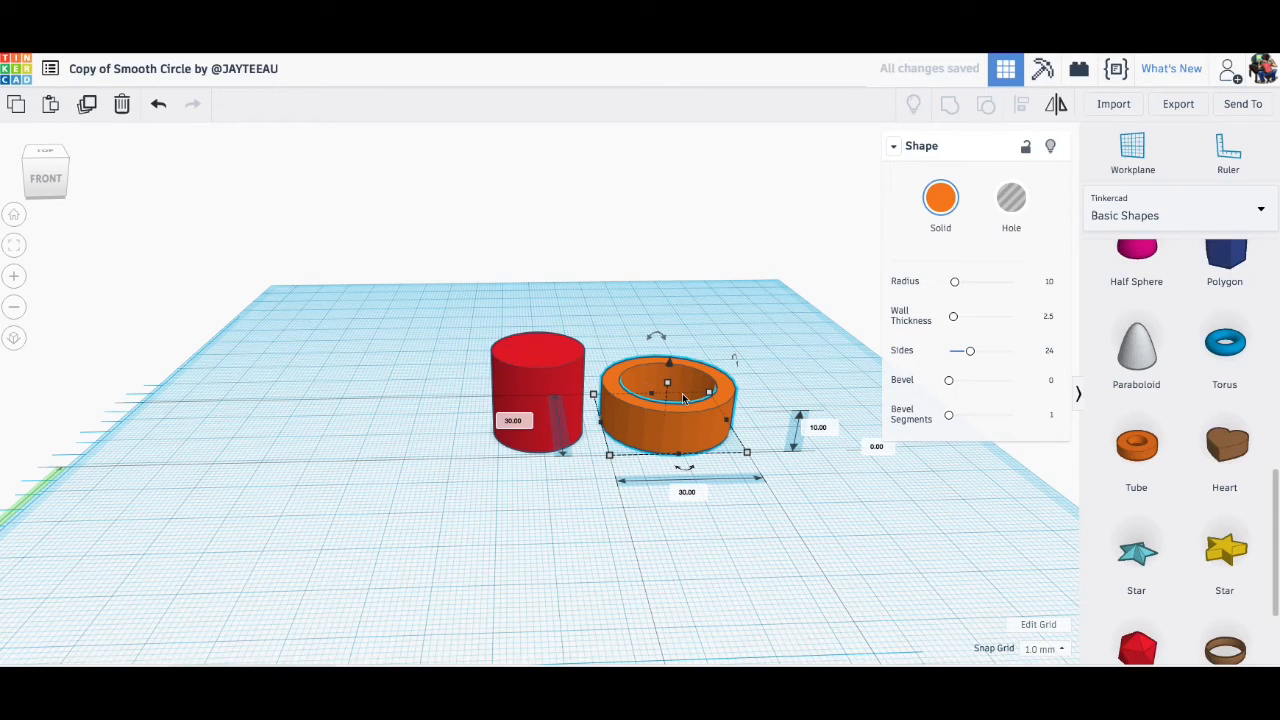
# Raise the tube's sides to 64 and reduce its wall thickness to 1.65.
pyautogui.moveTo(969, 350); pyautogui.dragTo(1046, 349)
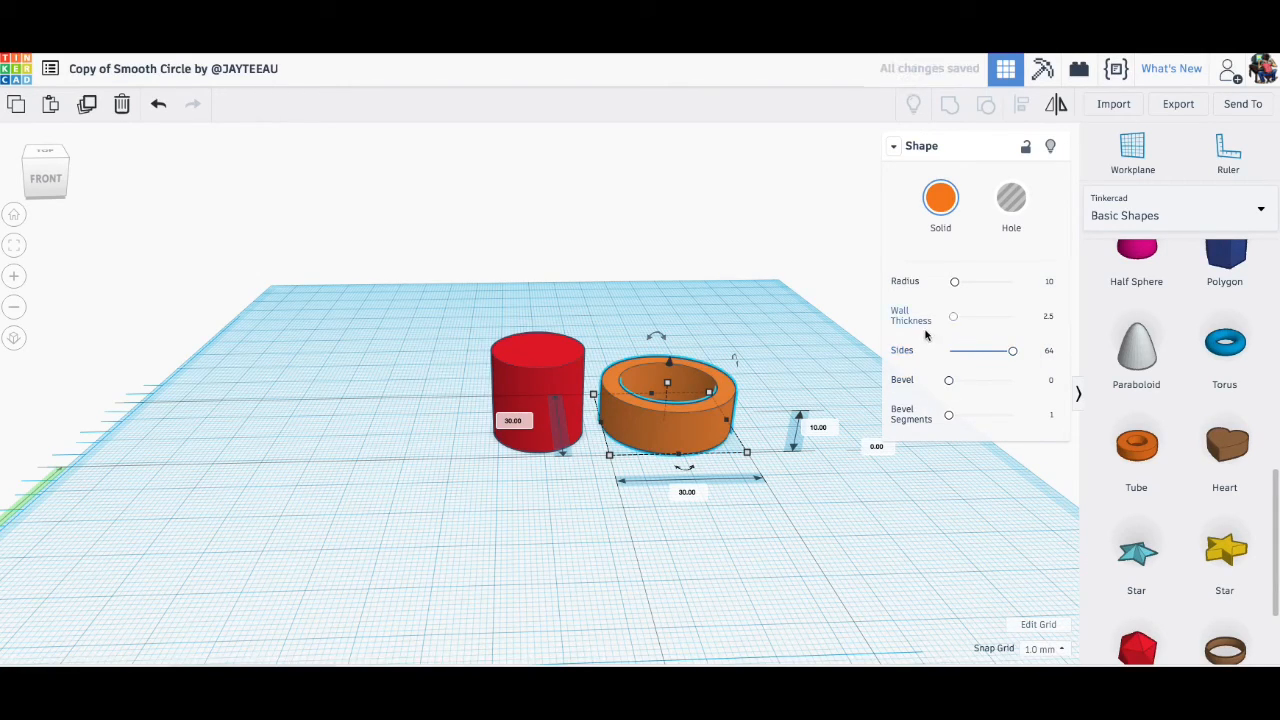
pyautogui.moveTo(954, 317)
pyautogui.mouseDown()
pyautogui.moveTo(969, 318)
pyautogui.moveTo(954, 318)
pyautogui.mouseUp()
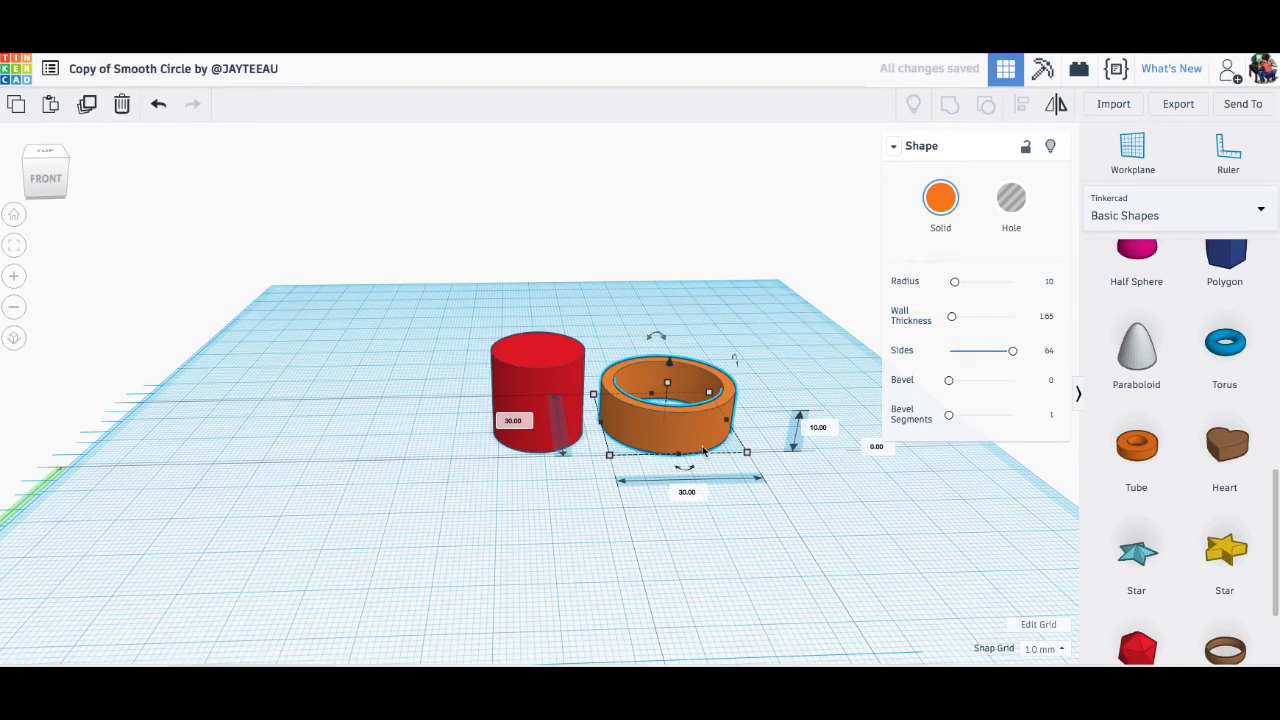
pyautogui.scroll(3, 680, 443)
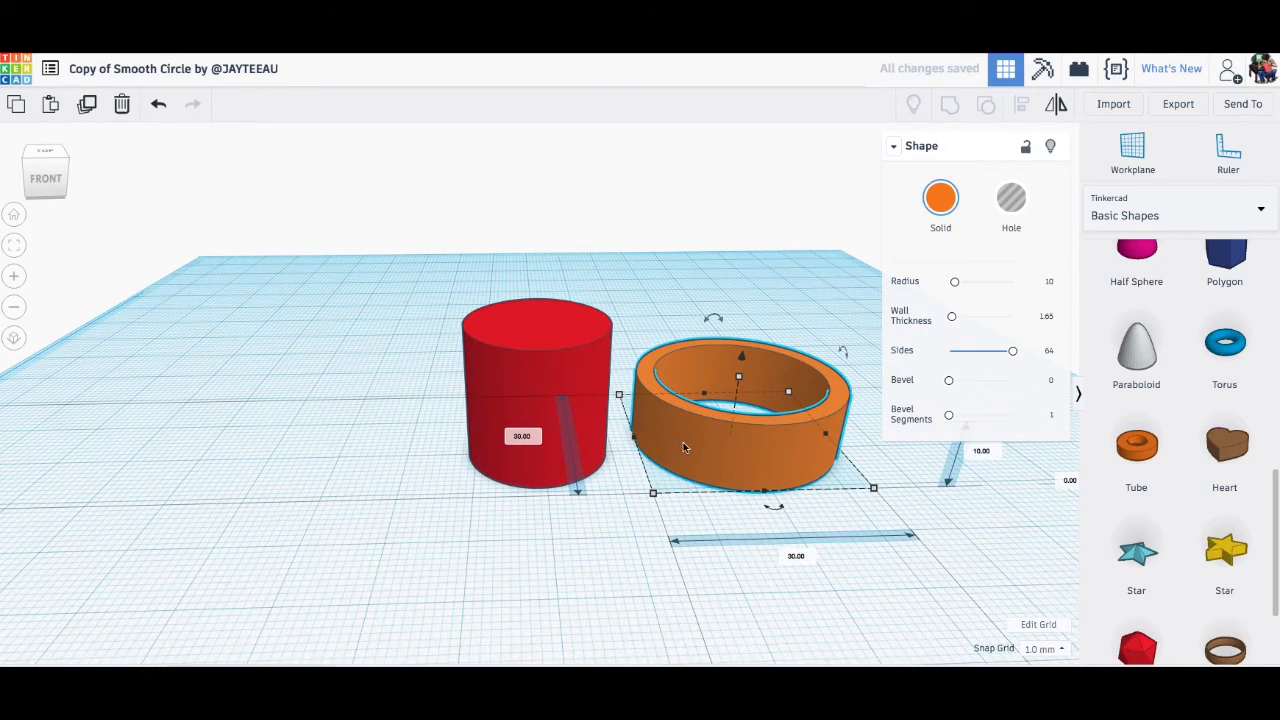
pyautogui.scroll(-4, 667, 428)
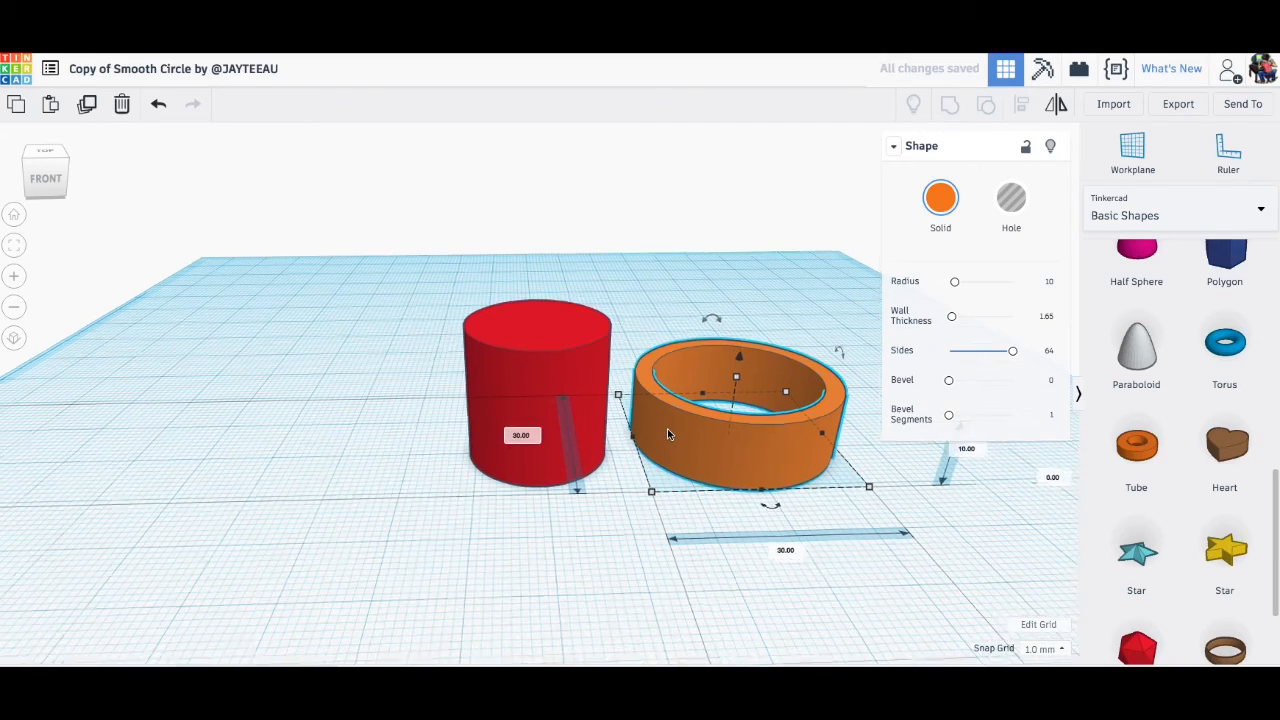
# Lower the red cylinder's height to 10 mm to match the orange tube.
pyautogui.click(533, 384)
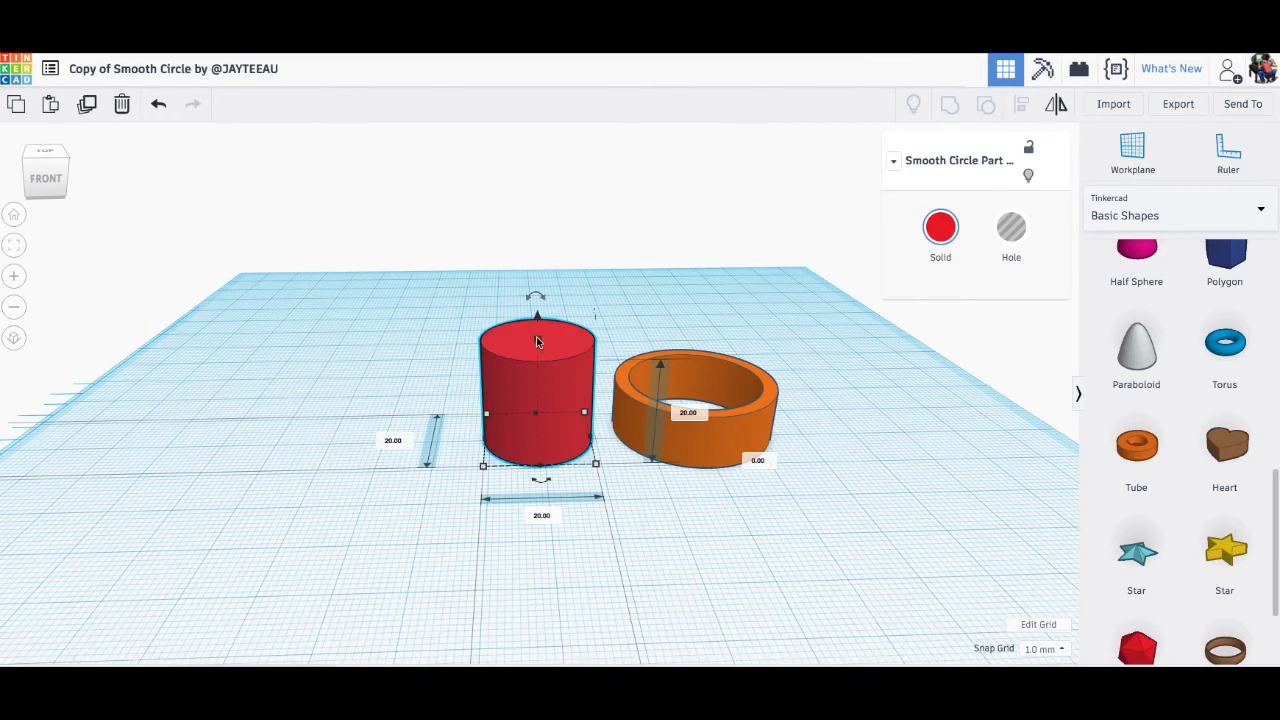
pyautogui.moveTo(536, 342); pyautogui.dragTo(537, 385)
pyautogui.click(718, 420)
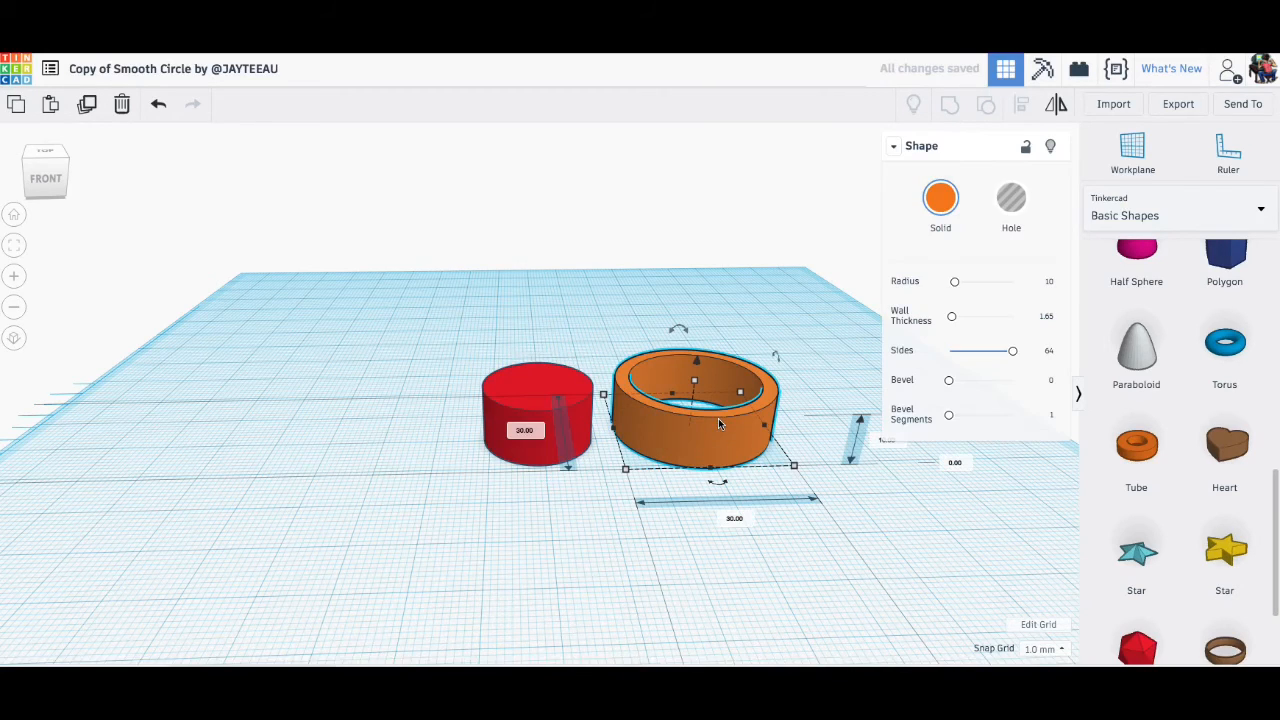
pyautogui.click(536, 389)
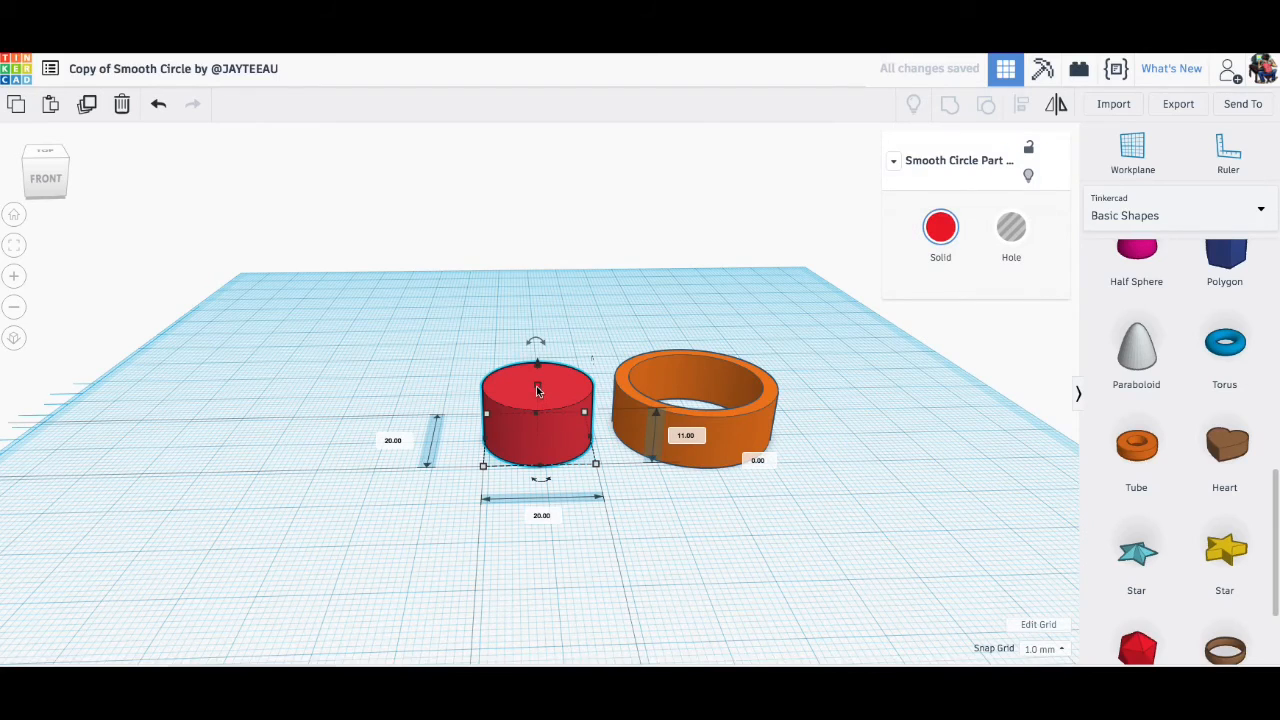
pyautogui.click(686, 437)
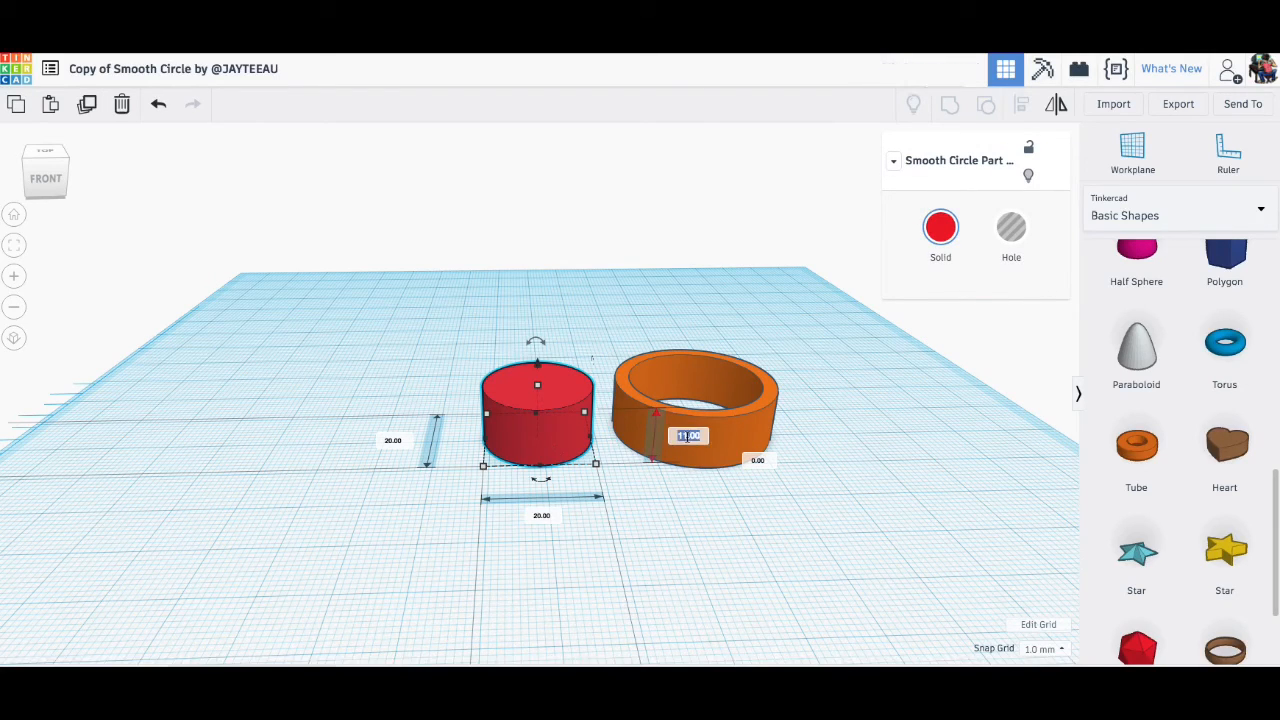
pyautogui.write('10')
pyautogui.press('Return')
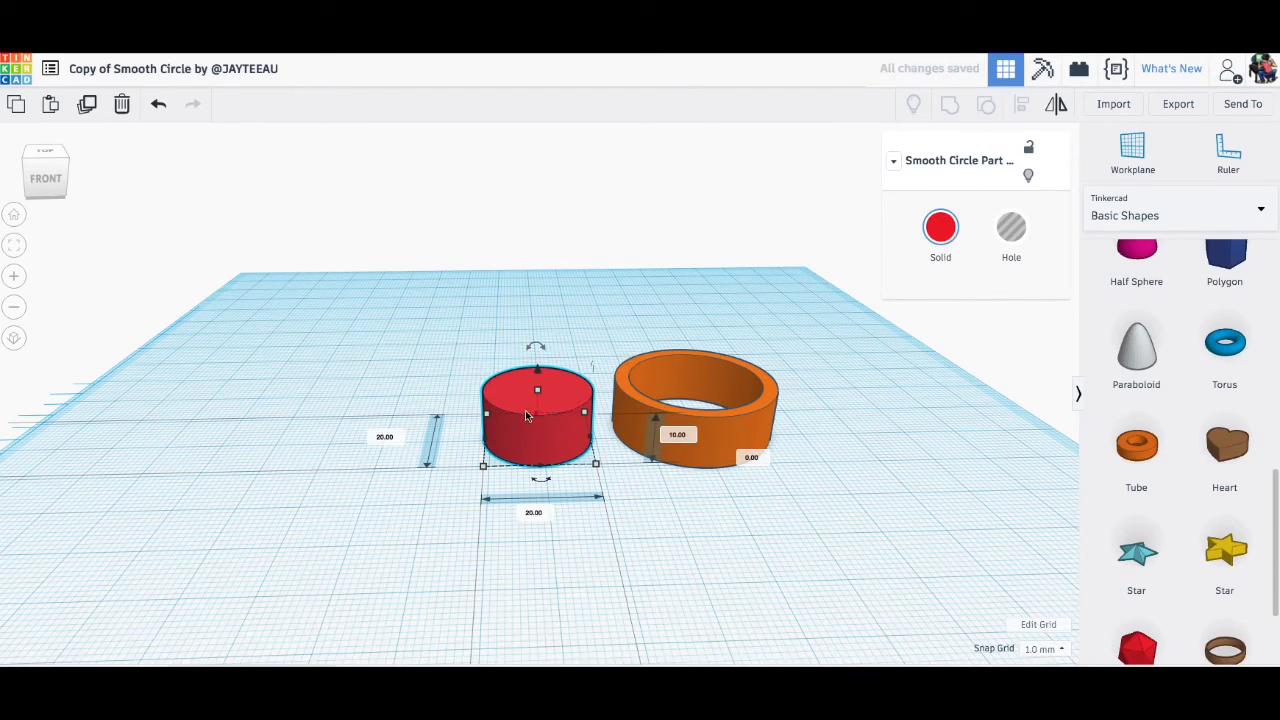
# Set the red cylinder's width and length to 30 mm each and move it clear of the orange tube.
pyautogui.click(530, 513)
pyautogui.write('30')
pyautogui.press('Return')
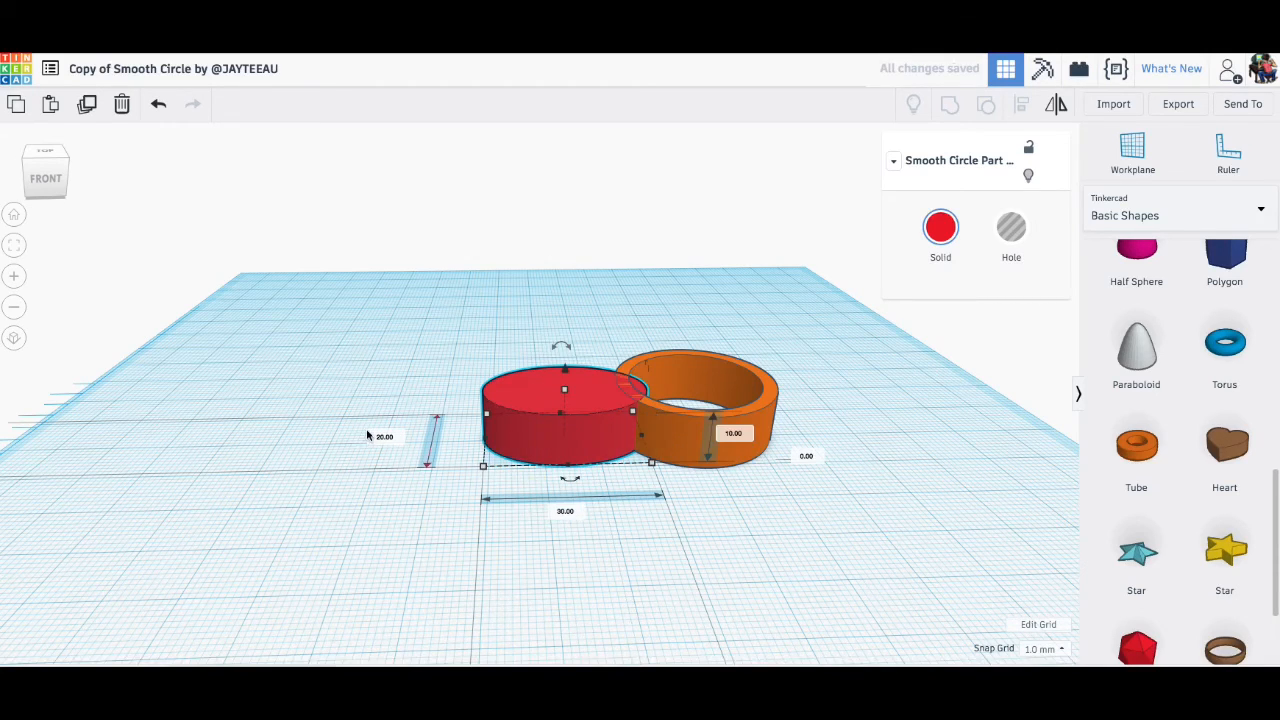
pyautogui.click(384, 438)
pyautogui.write('30')
pyautogui.press('Return')
pyautogui.moveTo(526, 402); pyautogui.dragTo(374, 398)
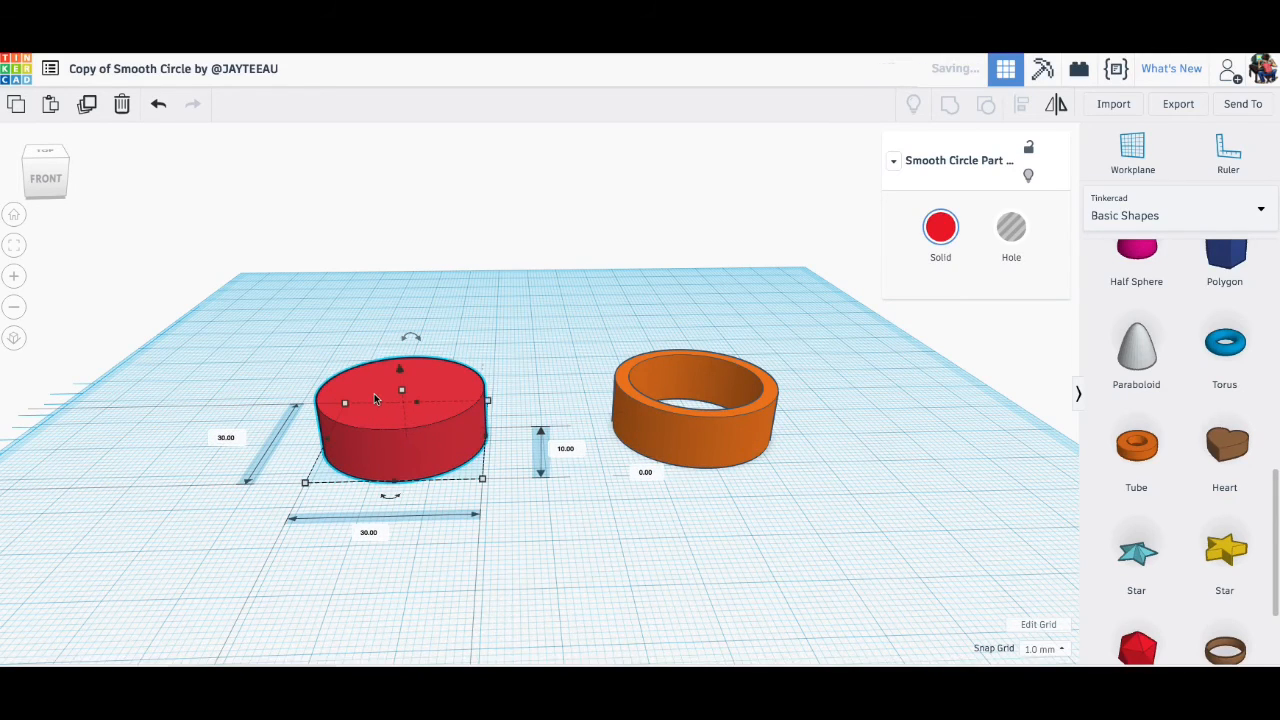
# Duplicate the red cylinder and turn the copy into a hole 25 mm wide, 25 mm long and 14 mm tall.
pyautogui.click(88, 105)
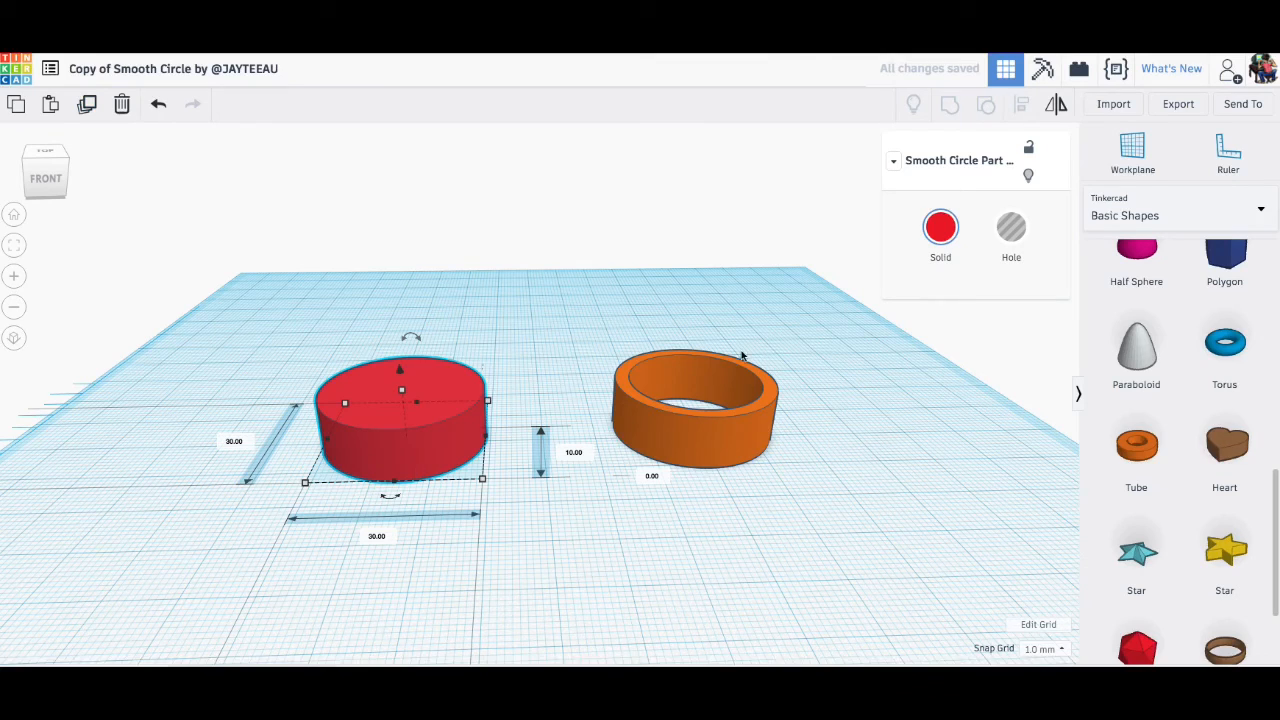
pyautogui.moveTo(403, 393); pyautogui.dragTo(400, 371)
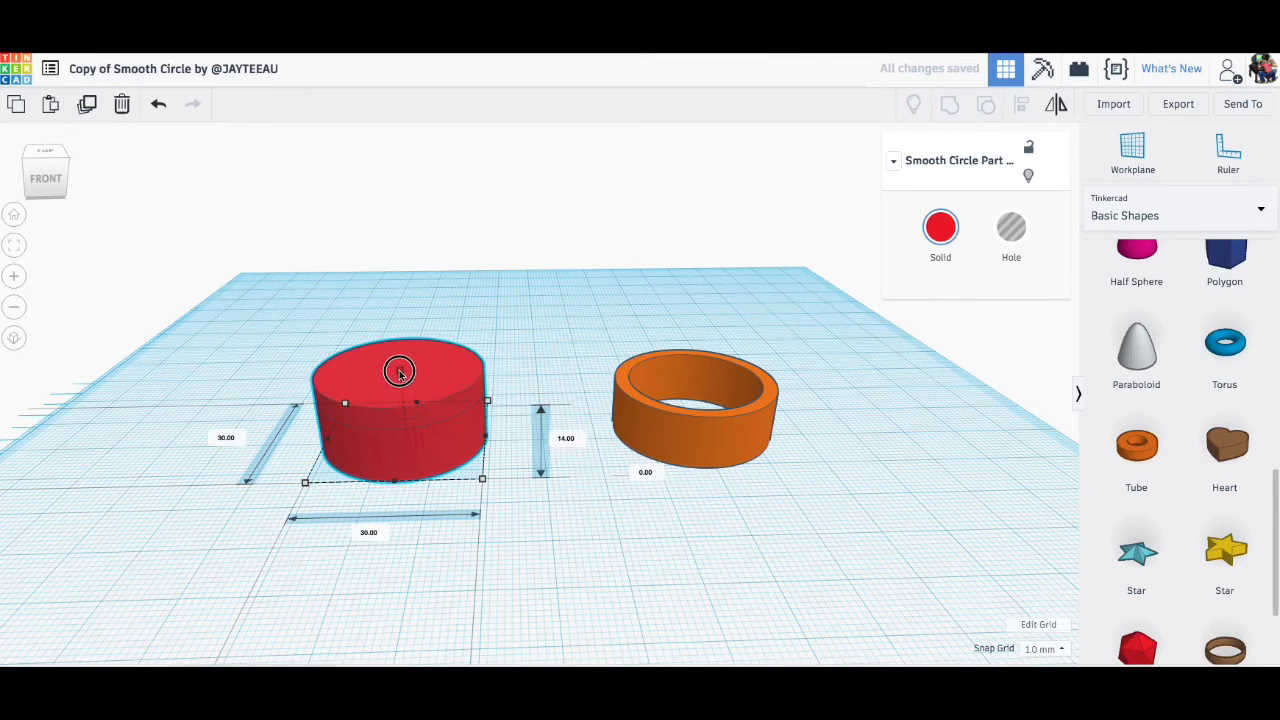
pyautogui.click(368, 532)
pyautogui.write('2')
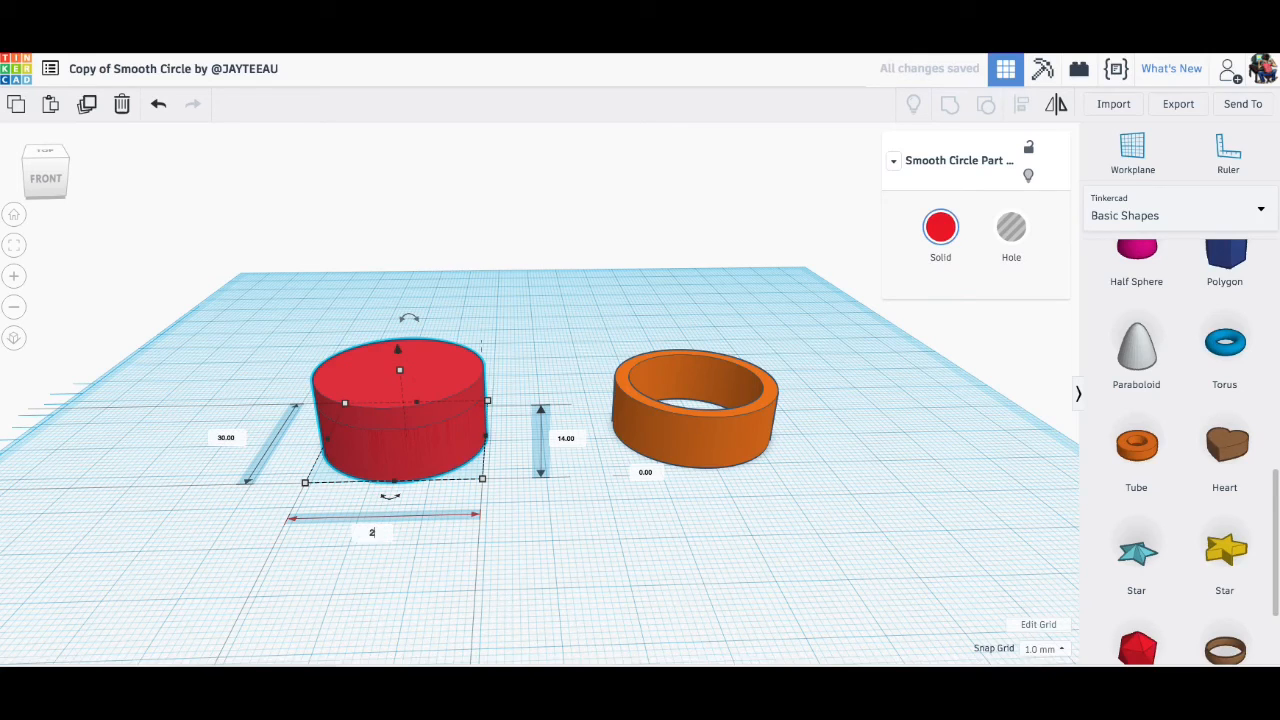
pyautogui.write('5')
pyautogui.click(226, 437)
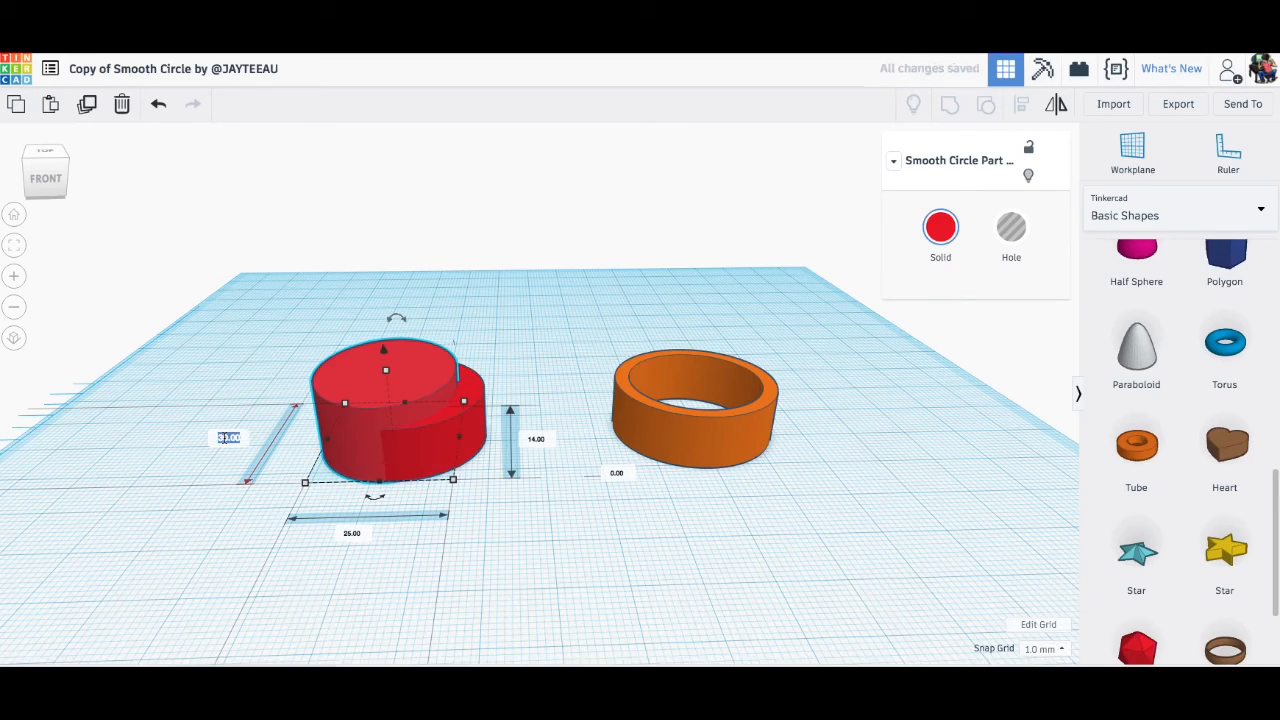
pyautogui.write('25')
pyautogui.press('Return')
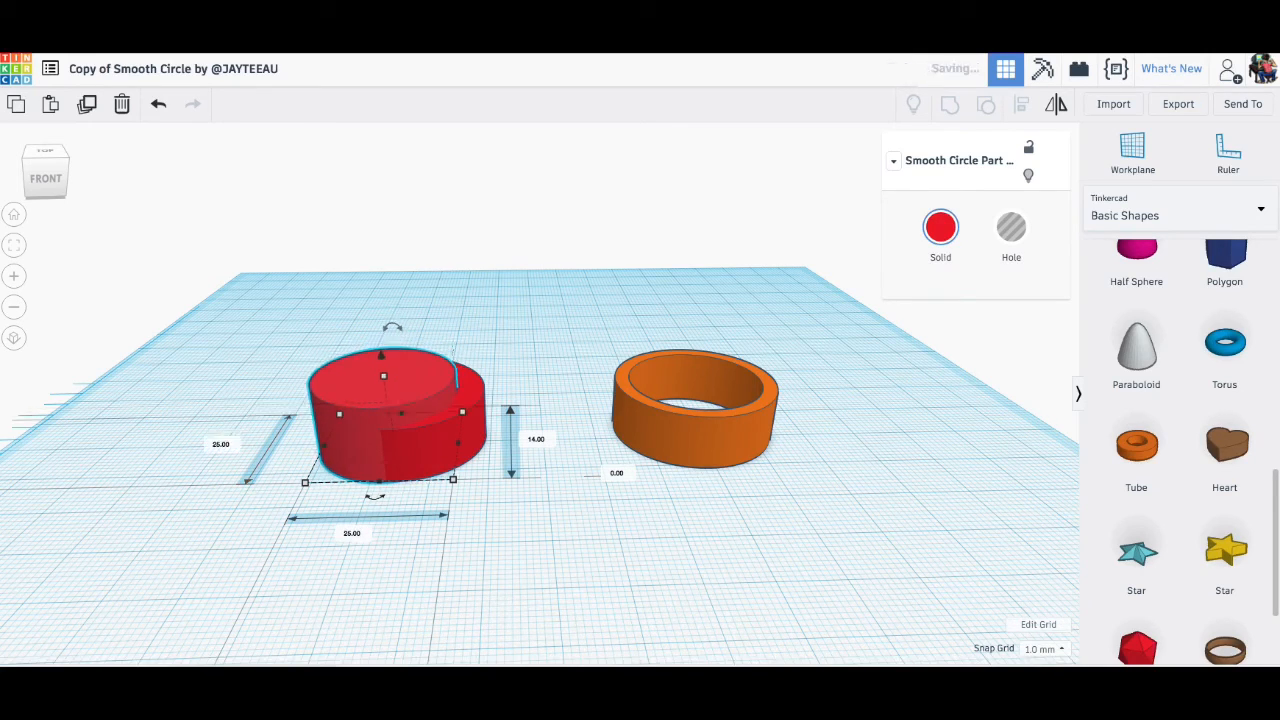
pyautogui.click(1011, 229)
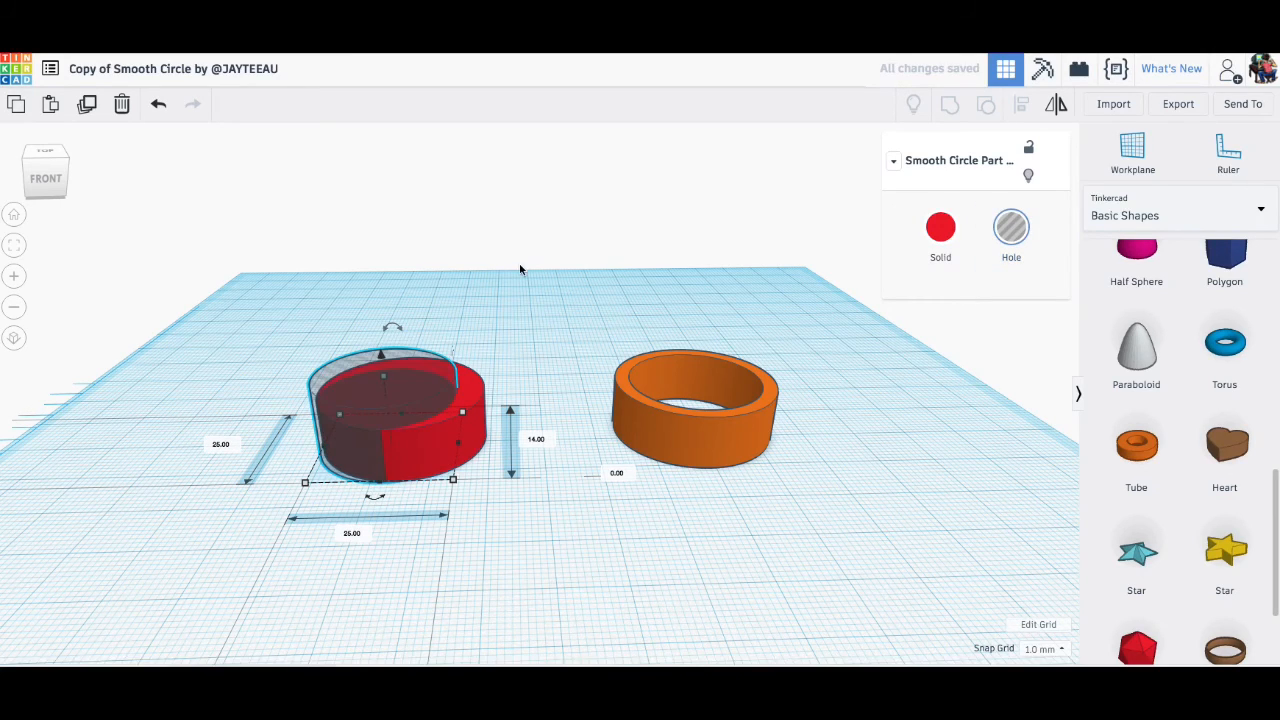
# Center the hole cylinder and the red cylinder on each other along all three axes and group them into a ring.
pyautogui.moveTo(277, 337); pyautogui.dragTo(540, 470)
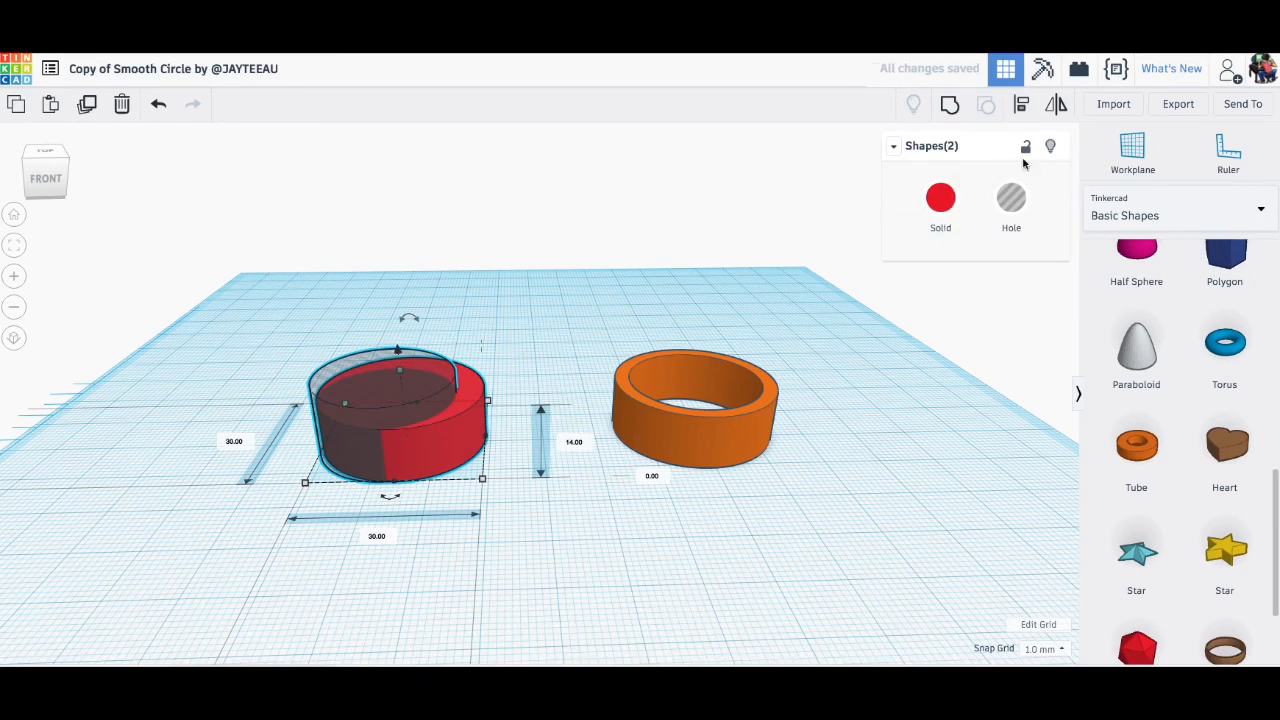
pyautogui.click(1025, 106)
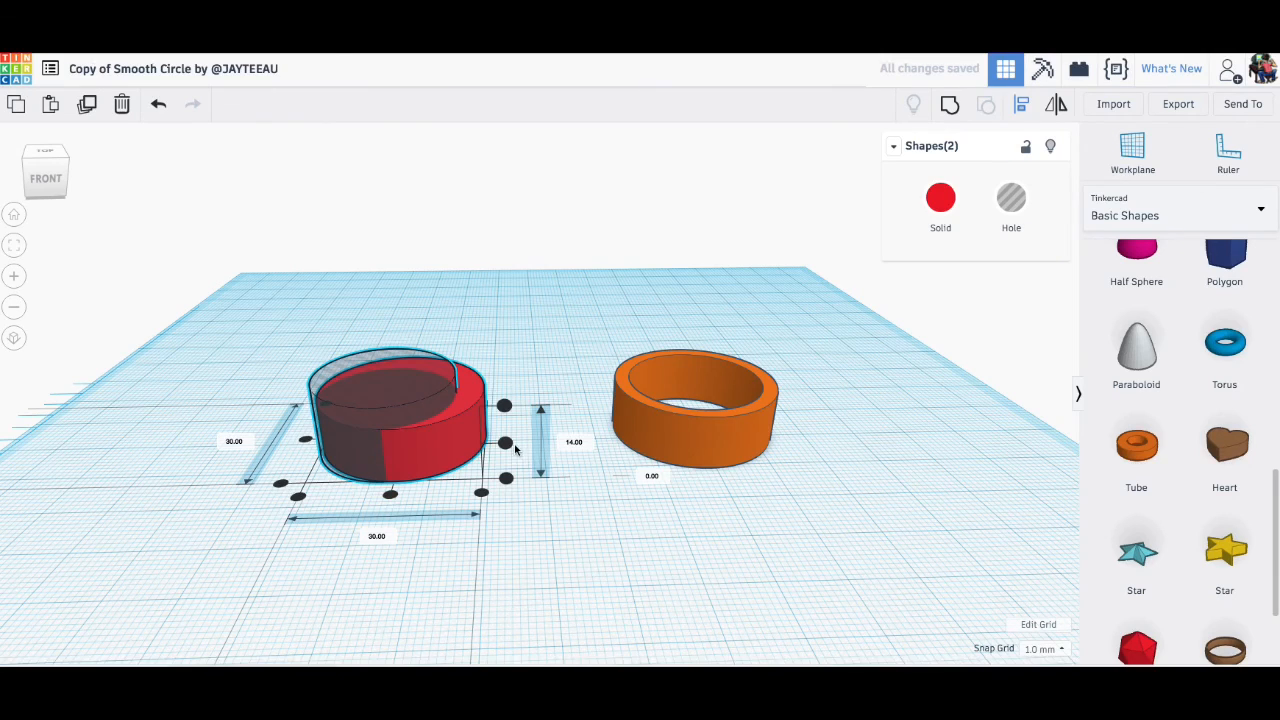
pyautogui.click(505, 442)
pyautogui.click(390, 494)
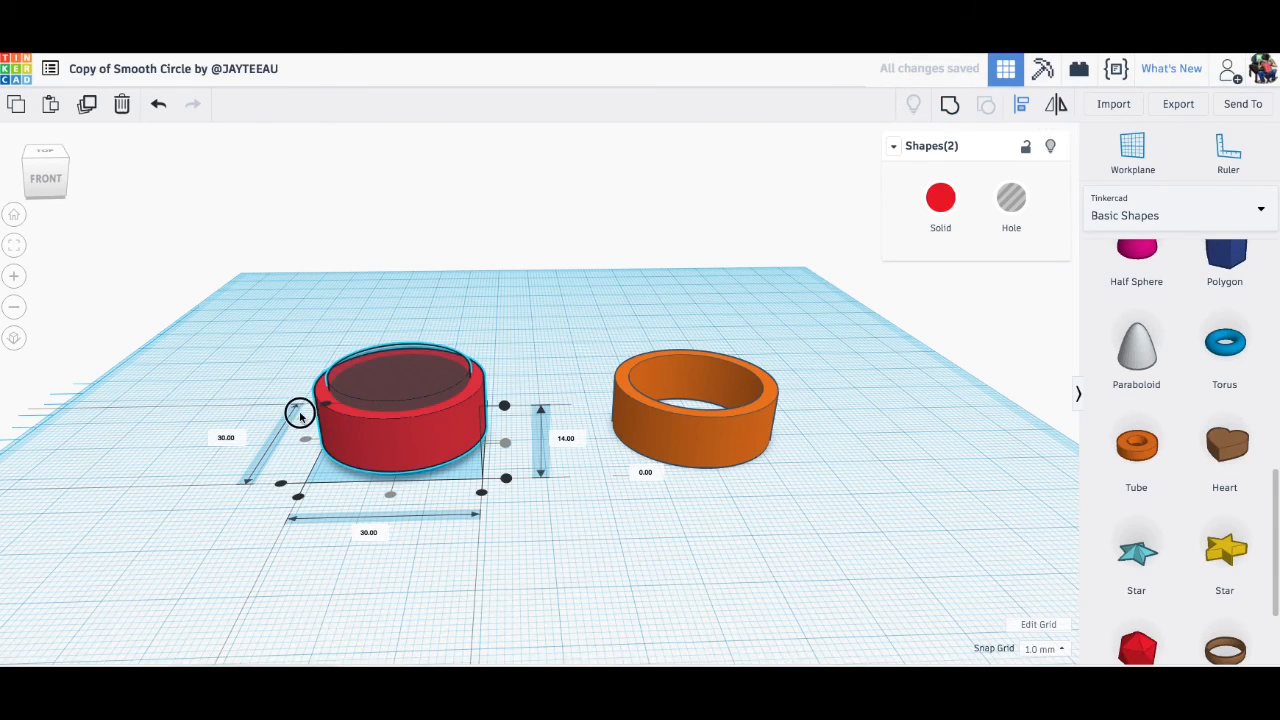
pyautogui.moveTo(283, 340); pyautogui.dragTo(433, 486)
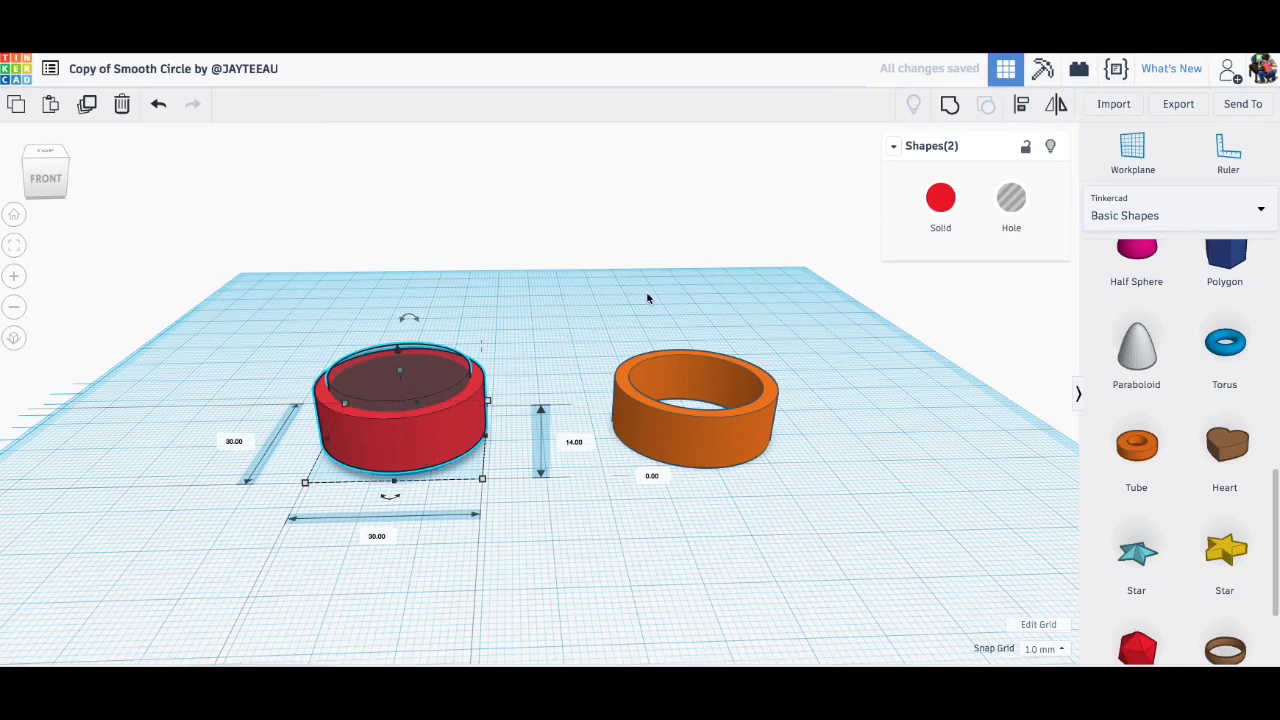
pyautogui.click(949, 104)
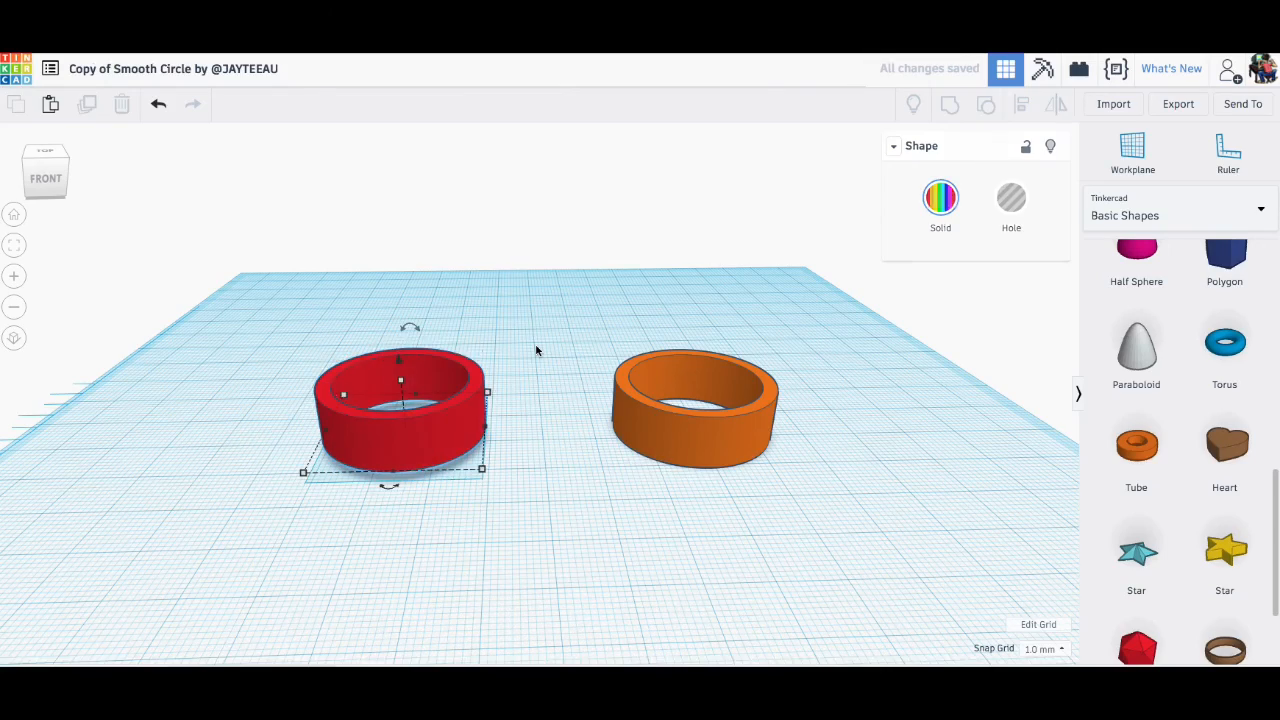
pyautogui.click(520, 357)
# Examine the inner and outer walls of the red ring and the orange tube up close to compare their smoothness.
pyautogui.moveTo(520, 357)
pyautogui.mouseDown(button='right')
pyautogui.moveTo(526, 403)
pyautogui.moveTo(531, 376)
pyautogui.mouseUp(button='right')
pyautogui.scroll(4, 703, 397)
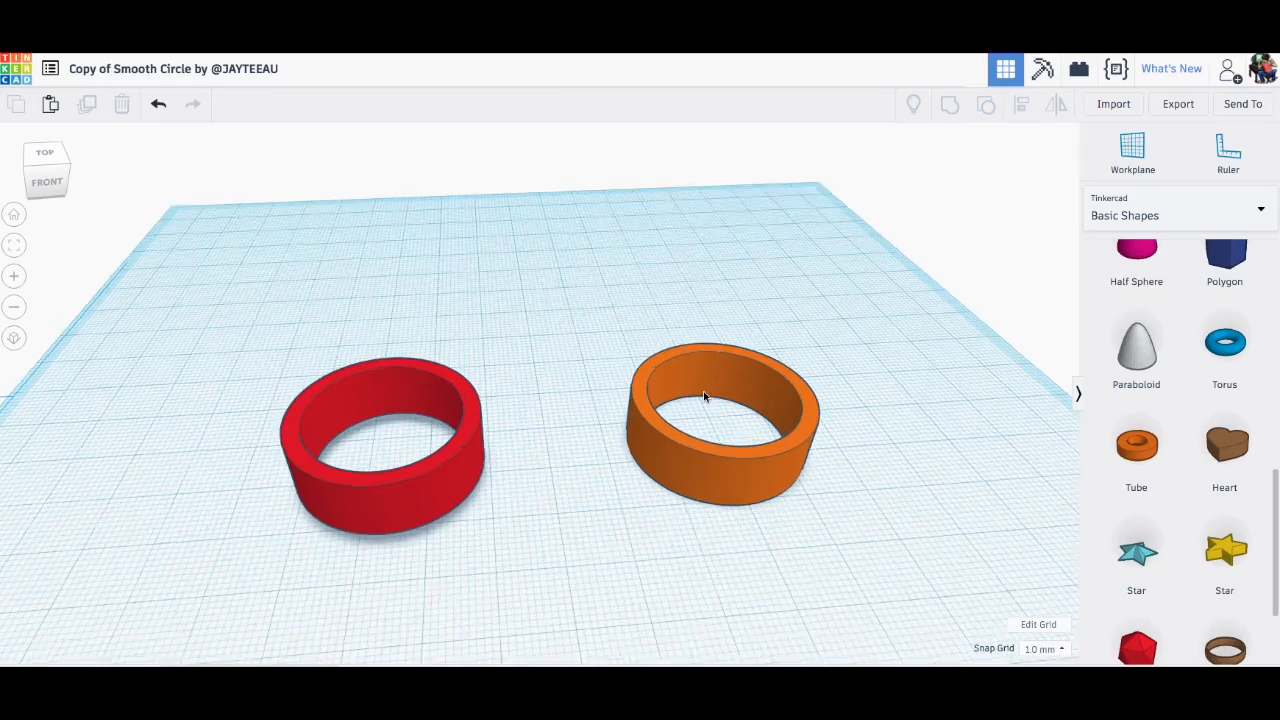
pyautogui.moveTo(703, 392); pyautogui.dragTo(674, 388, button='right')
pyautogui.scroll(4, 674, 388)
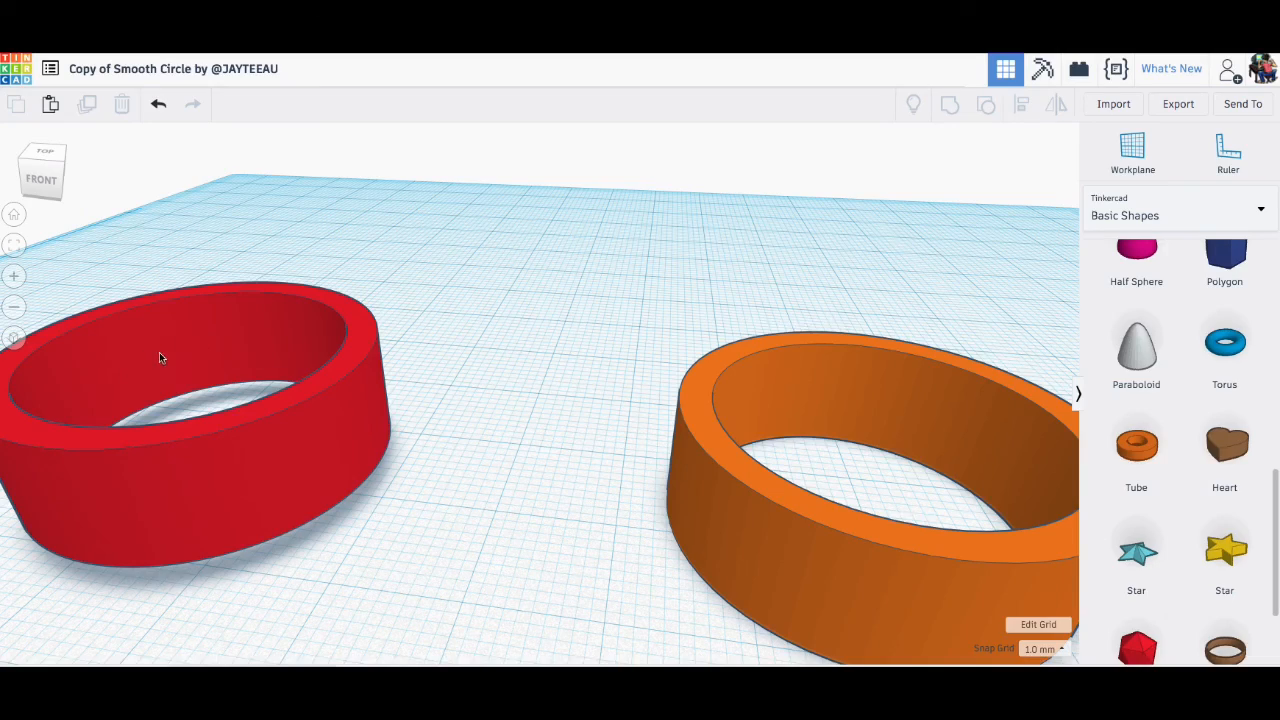
pyautogui.scroll(-6, 480, 346)
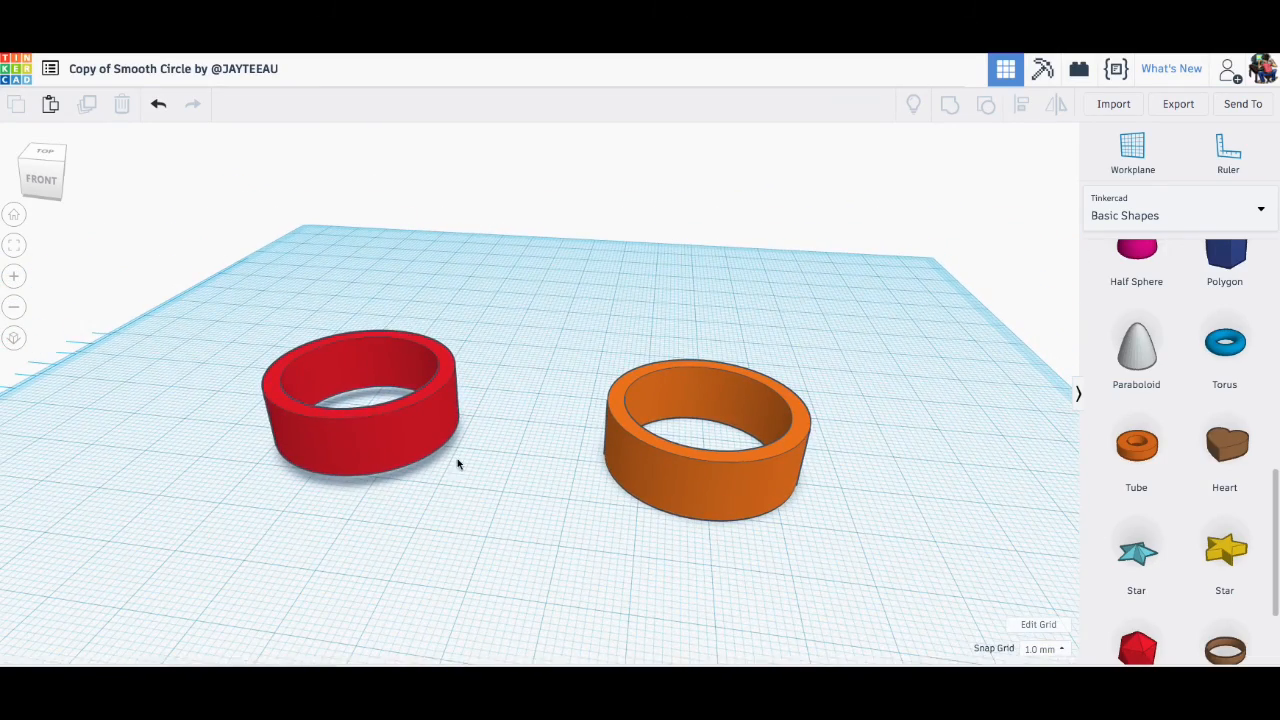
pyautogui.moveTo(446, 503); pyautogui.dragTo(480, 516, button='right')
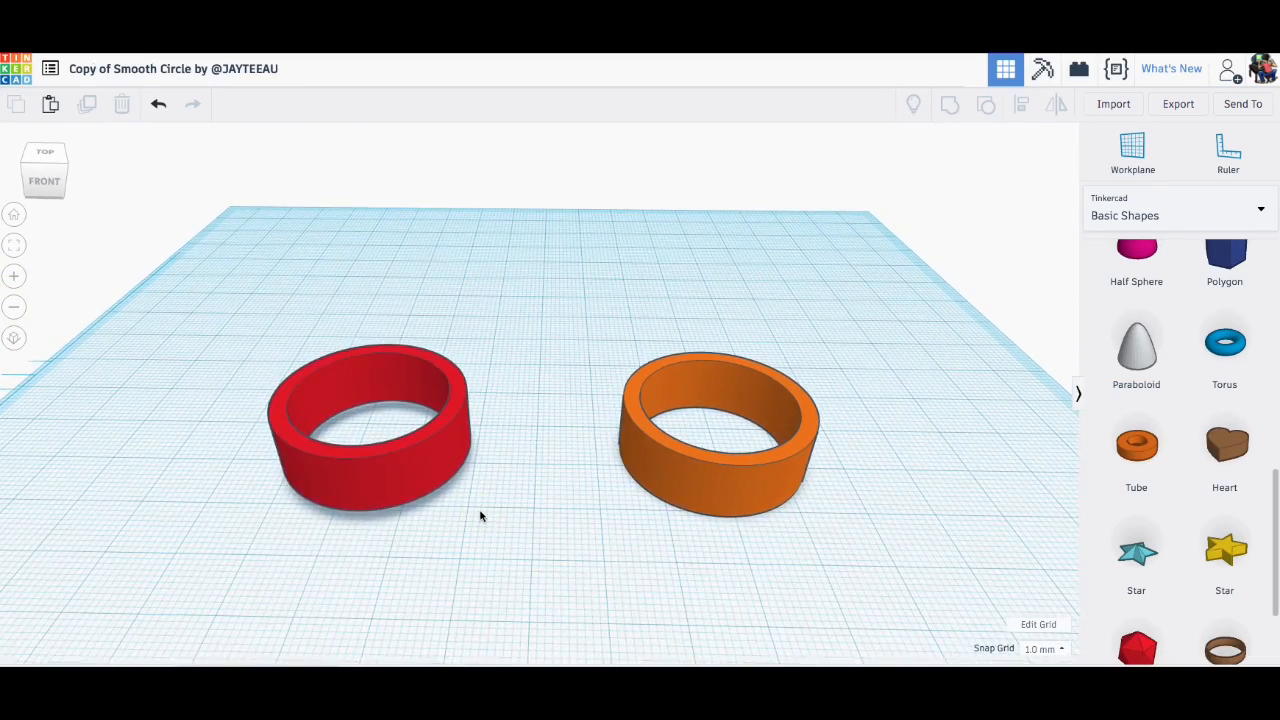
pyautogui.scroll(-5, 481, 515)
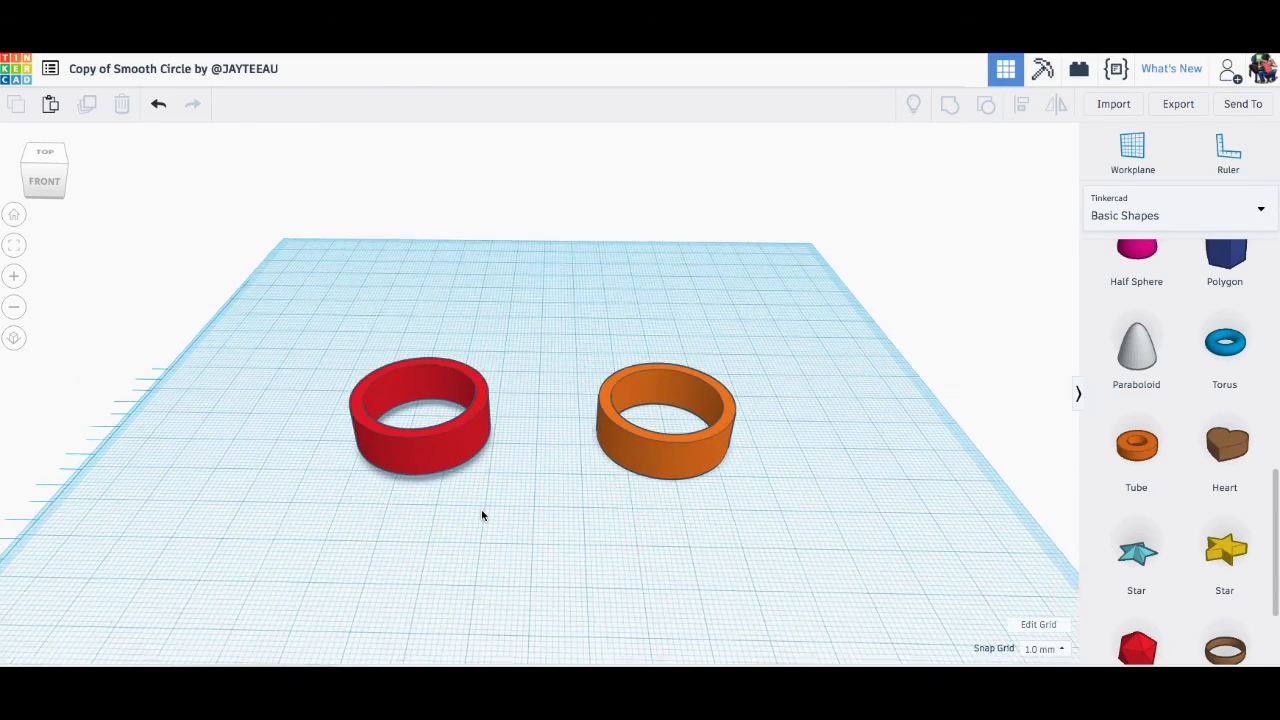